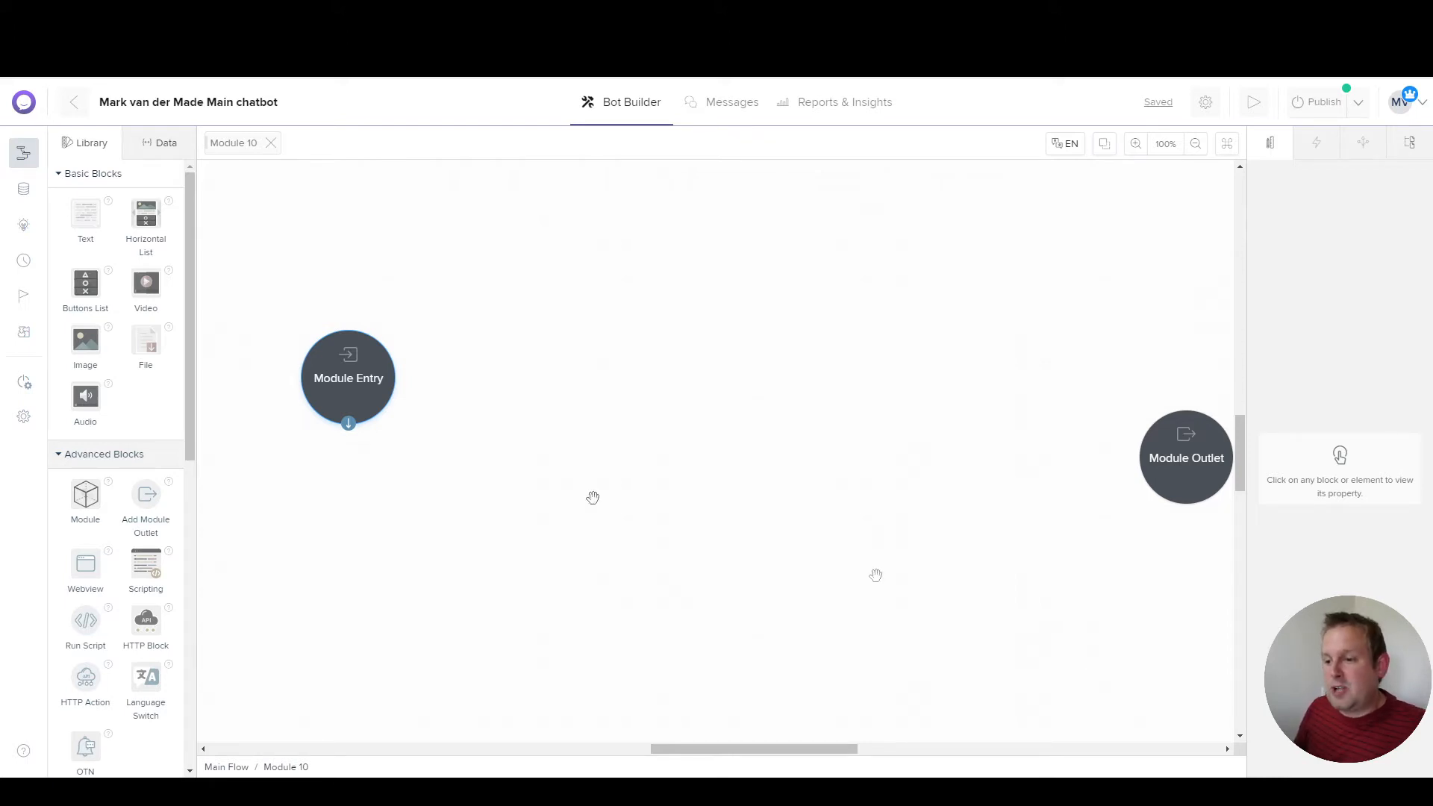
Step: Draw a new connection from Module 10's Module Entry out onto the empty canvas
drag(349, 423, 522, 340)
Step: Add Simple Text 28 asking for the first name with a pointing emoji, expecting a user response
mouse_move(619, 328)
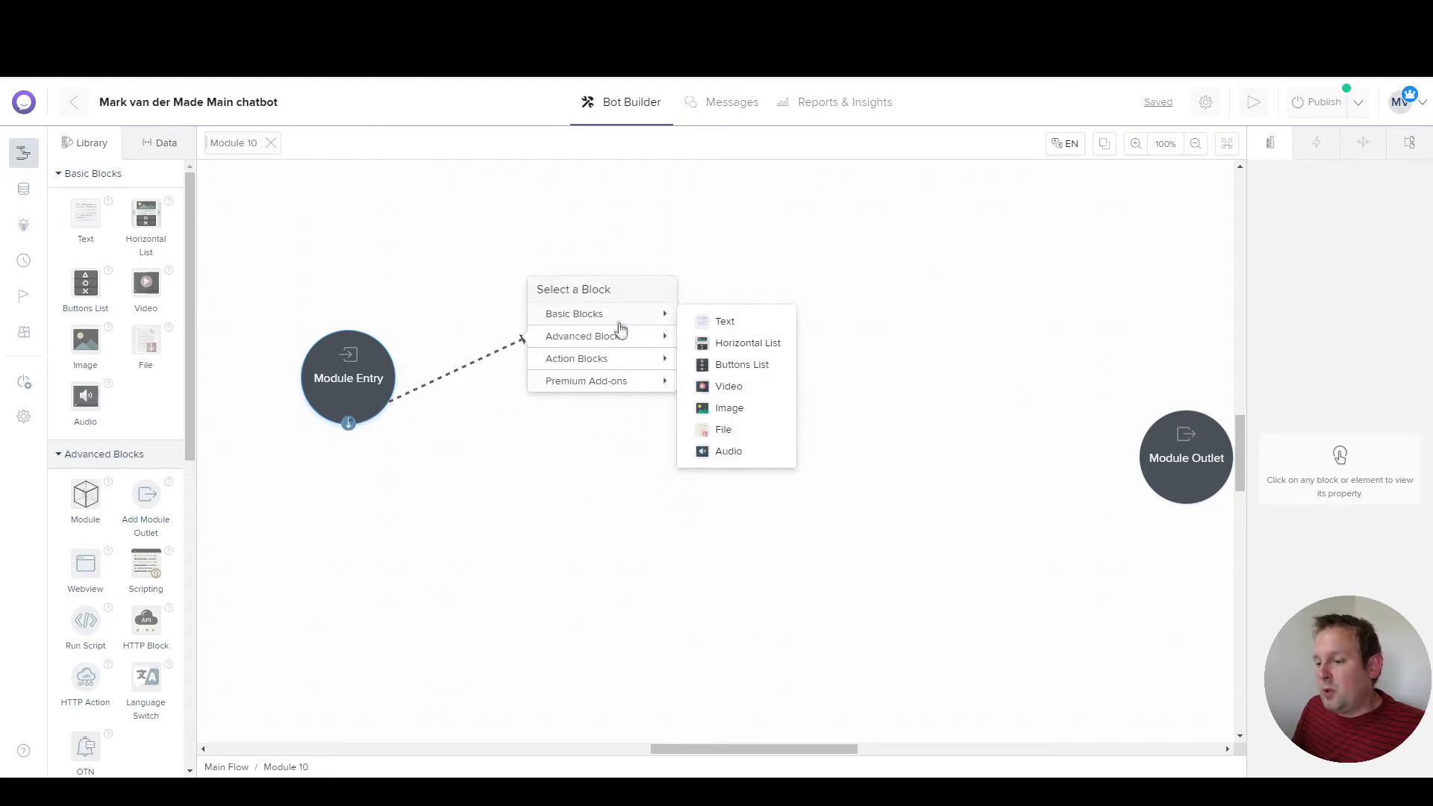
click(716, 321)
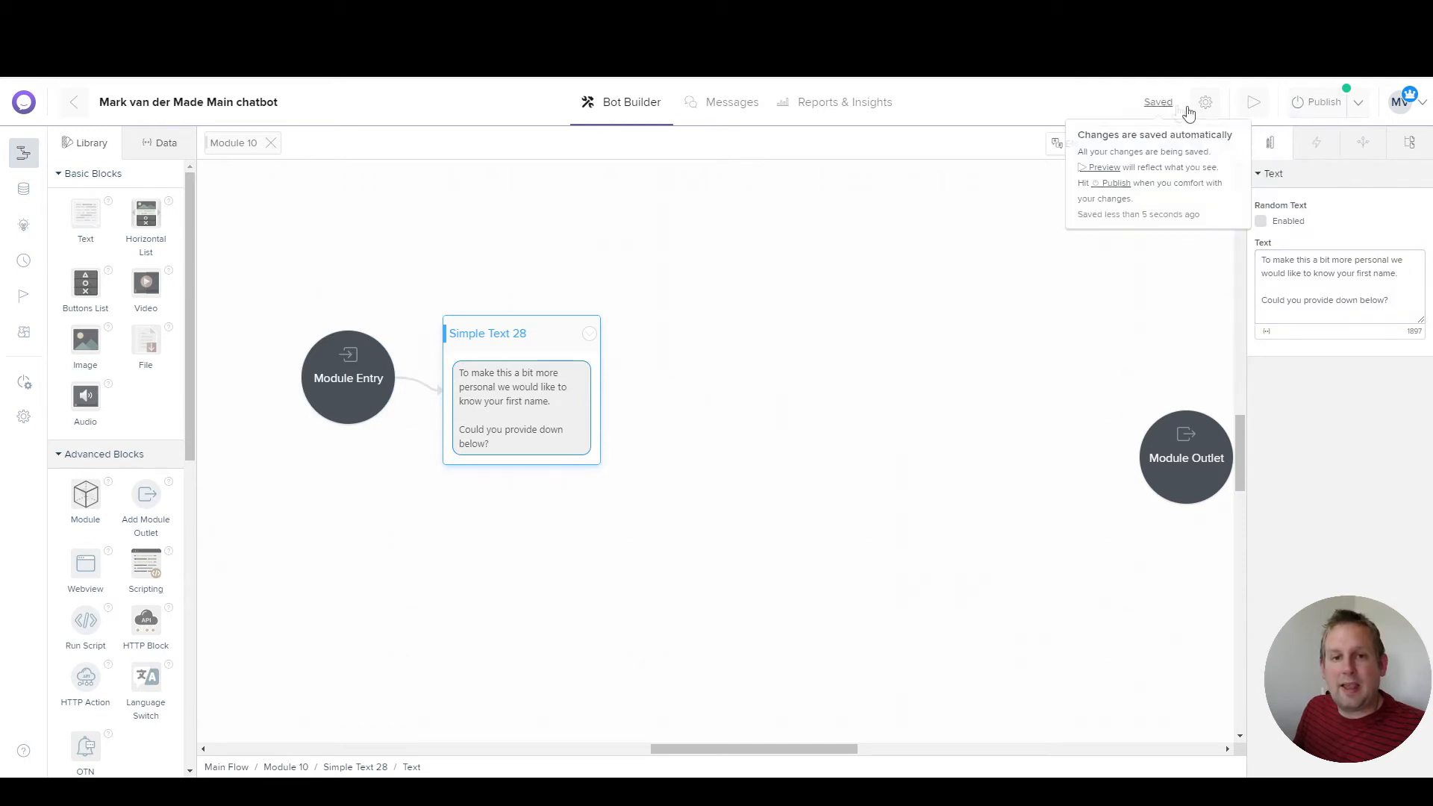
click(828, 221)
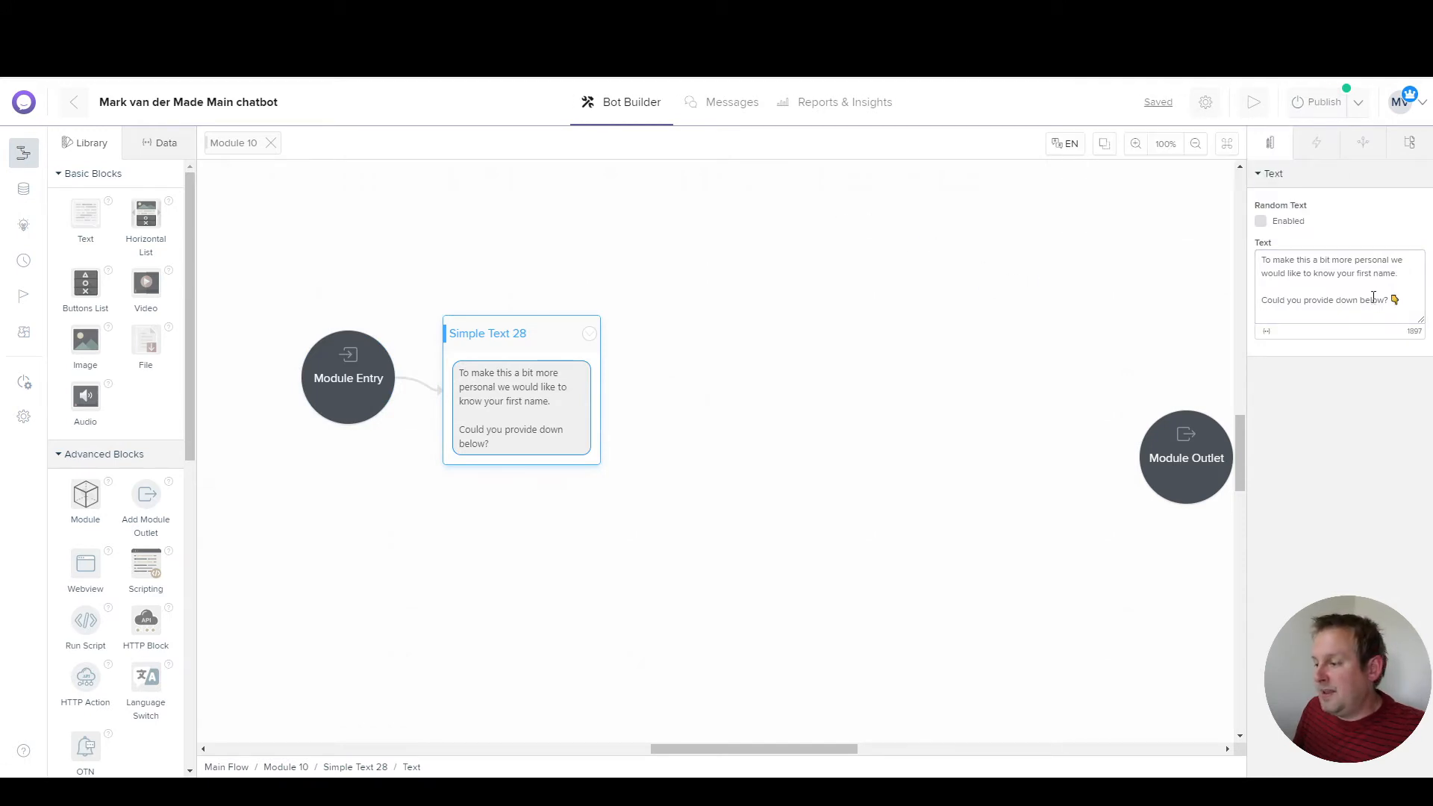
click(1402, 296)
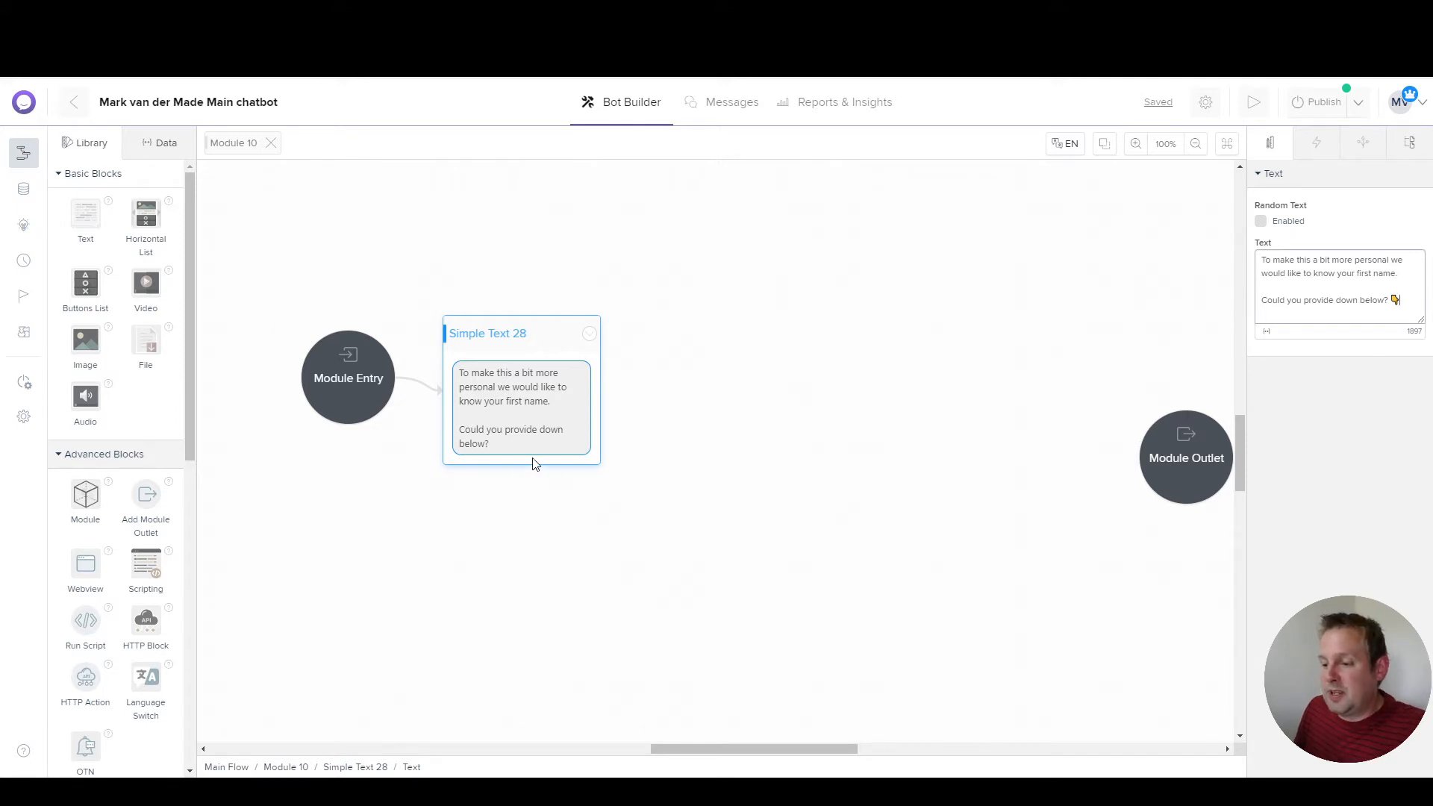
click(494, 334)
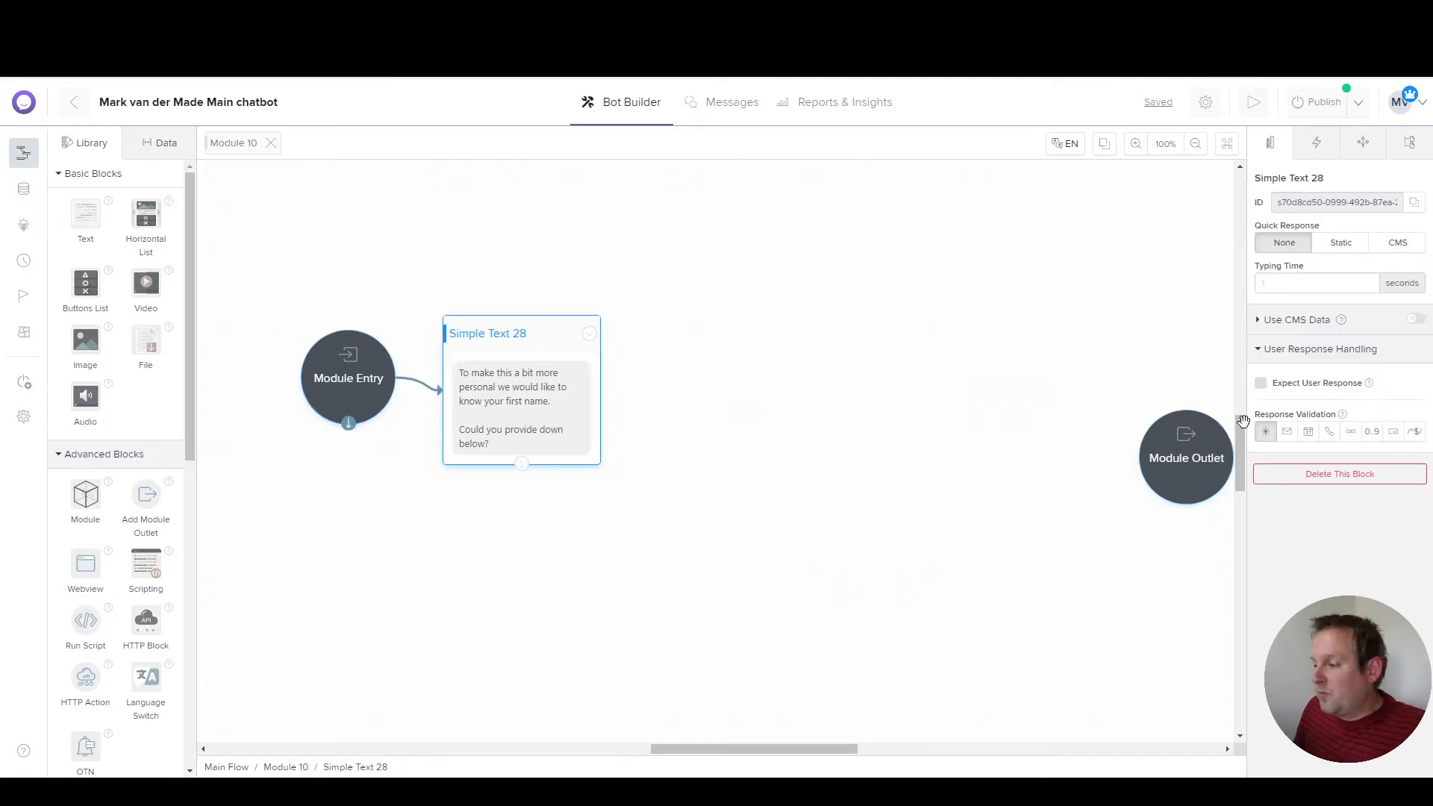
click(1261, 382)
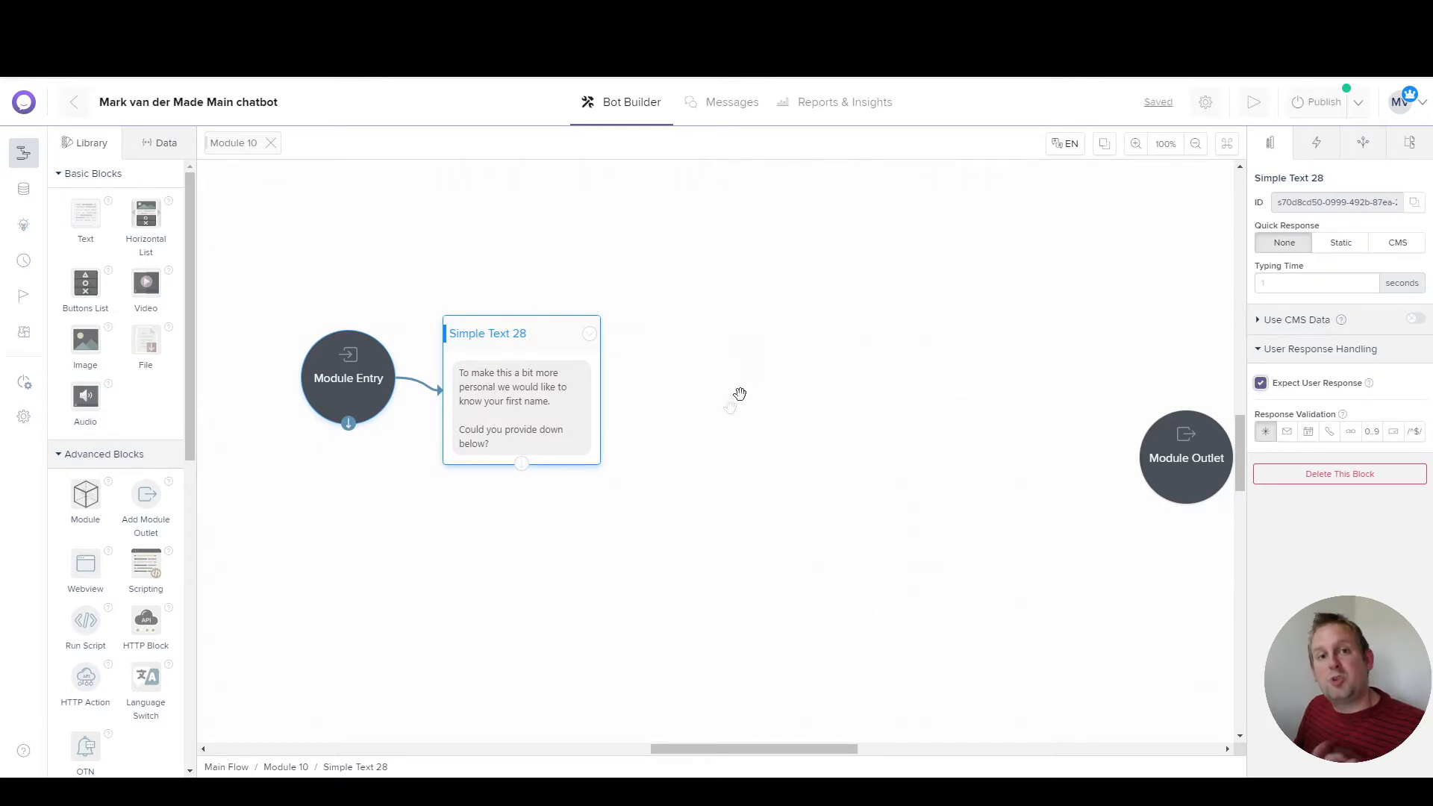
Step: Nudge Simple Text 28 into place and move Module Entry further left
drag(501, 336, 510, 322)
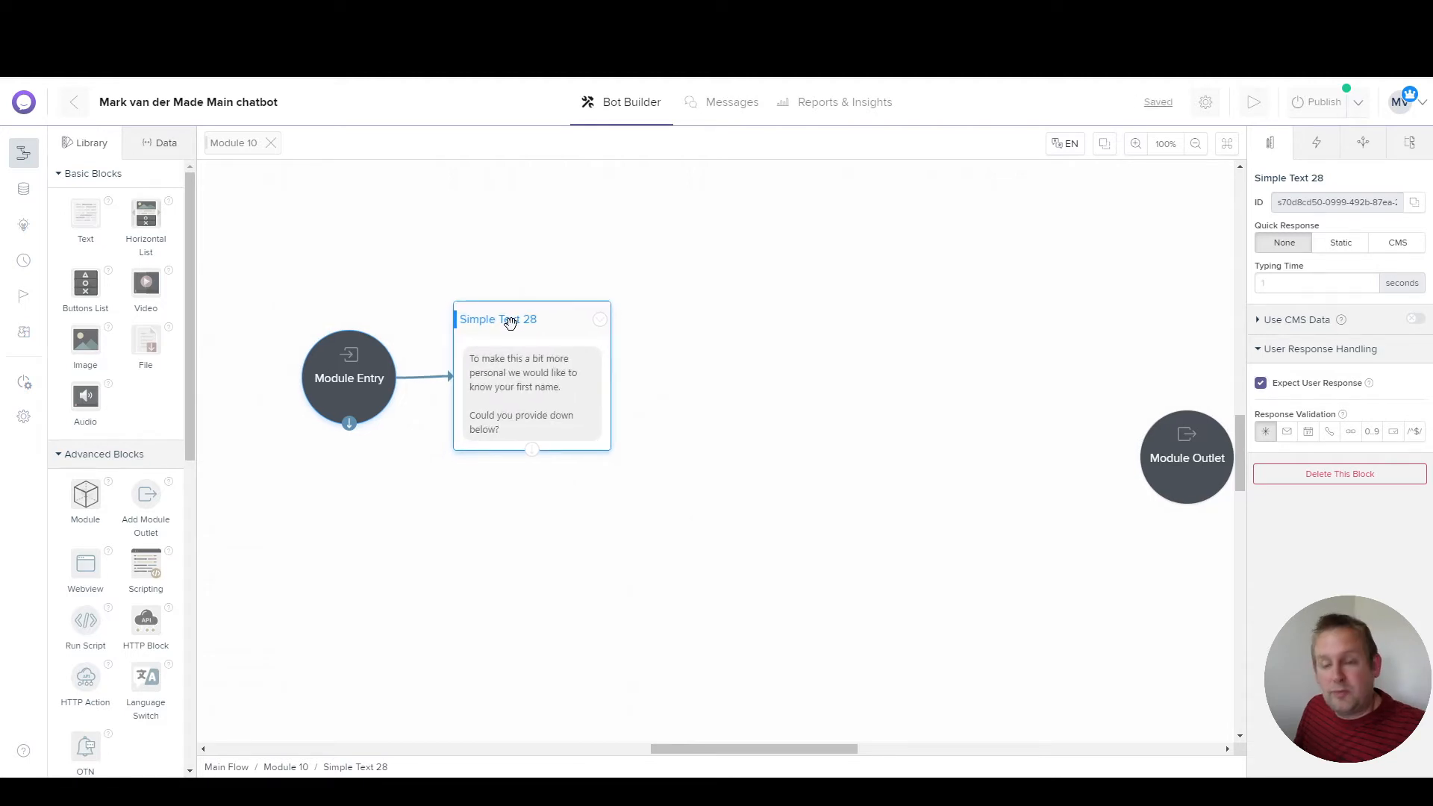
drag(511, 322, 512, 325)
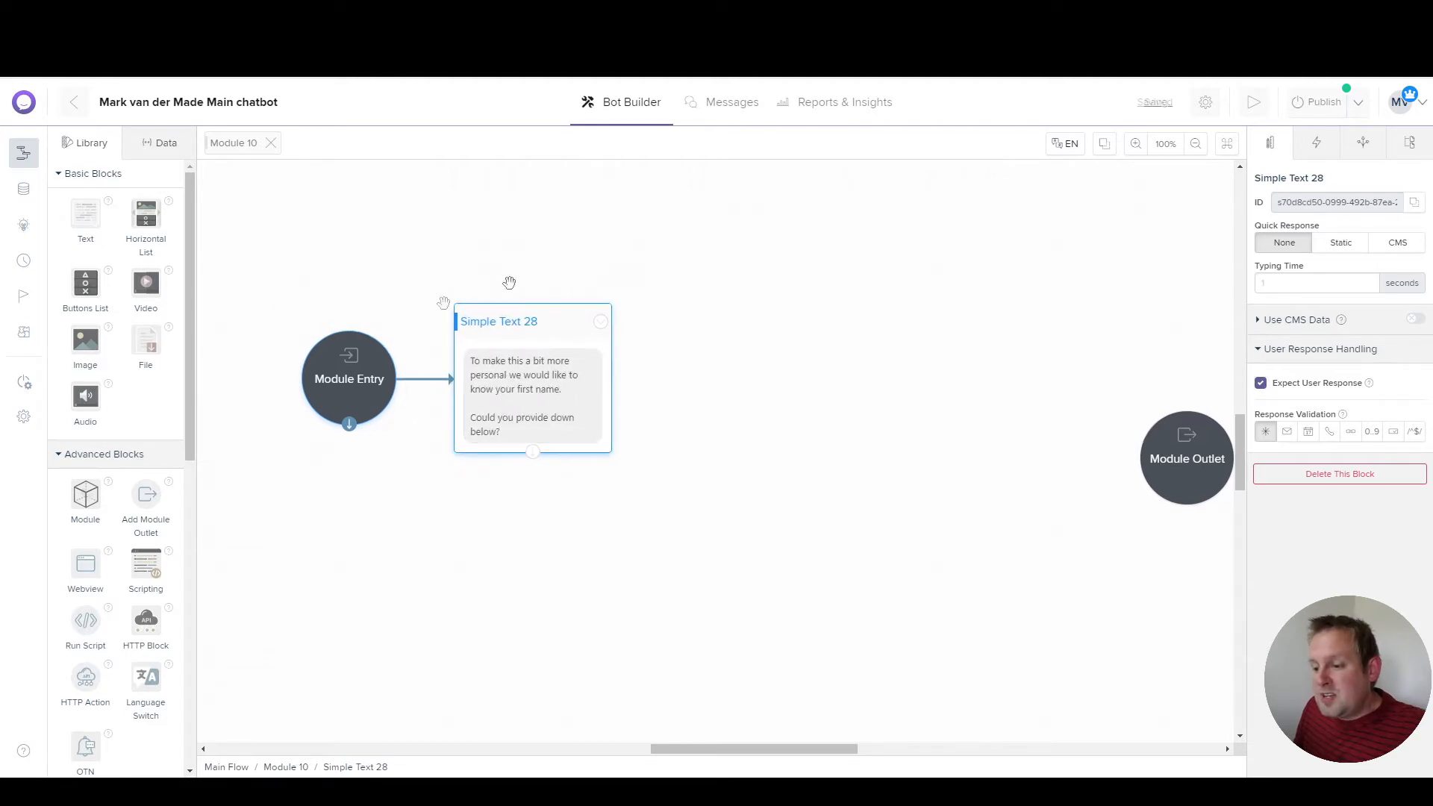
drag(343, 381, 318, 381)
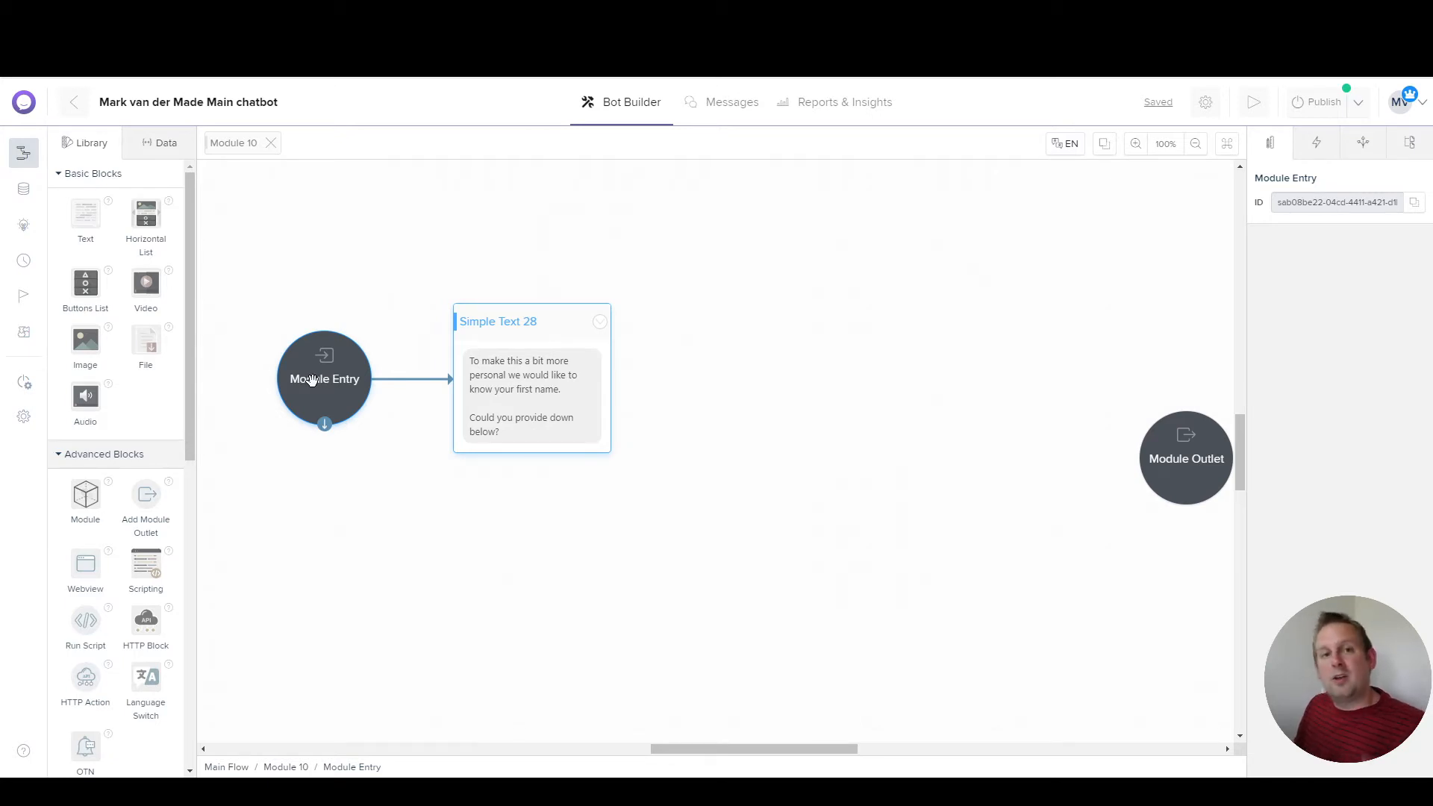
Step: Add a second text block, Simple Text 29, connected after Simple Text 28
click(535, 448)
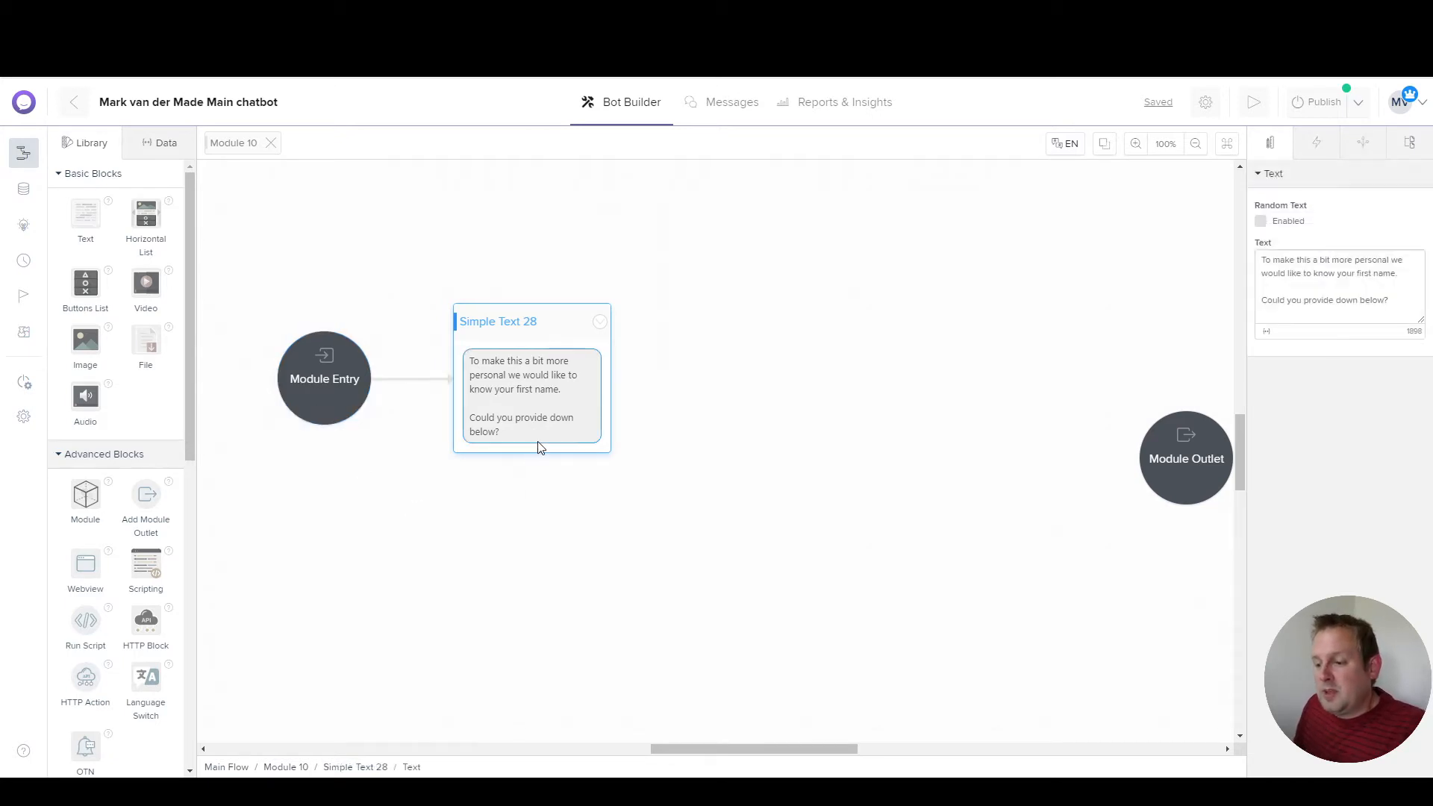
click(584, 453)
click(589, 449)
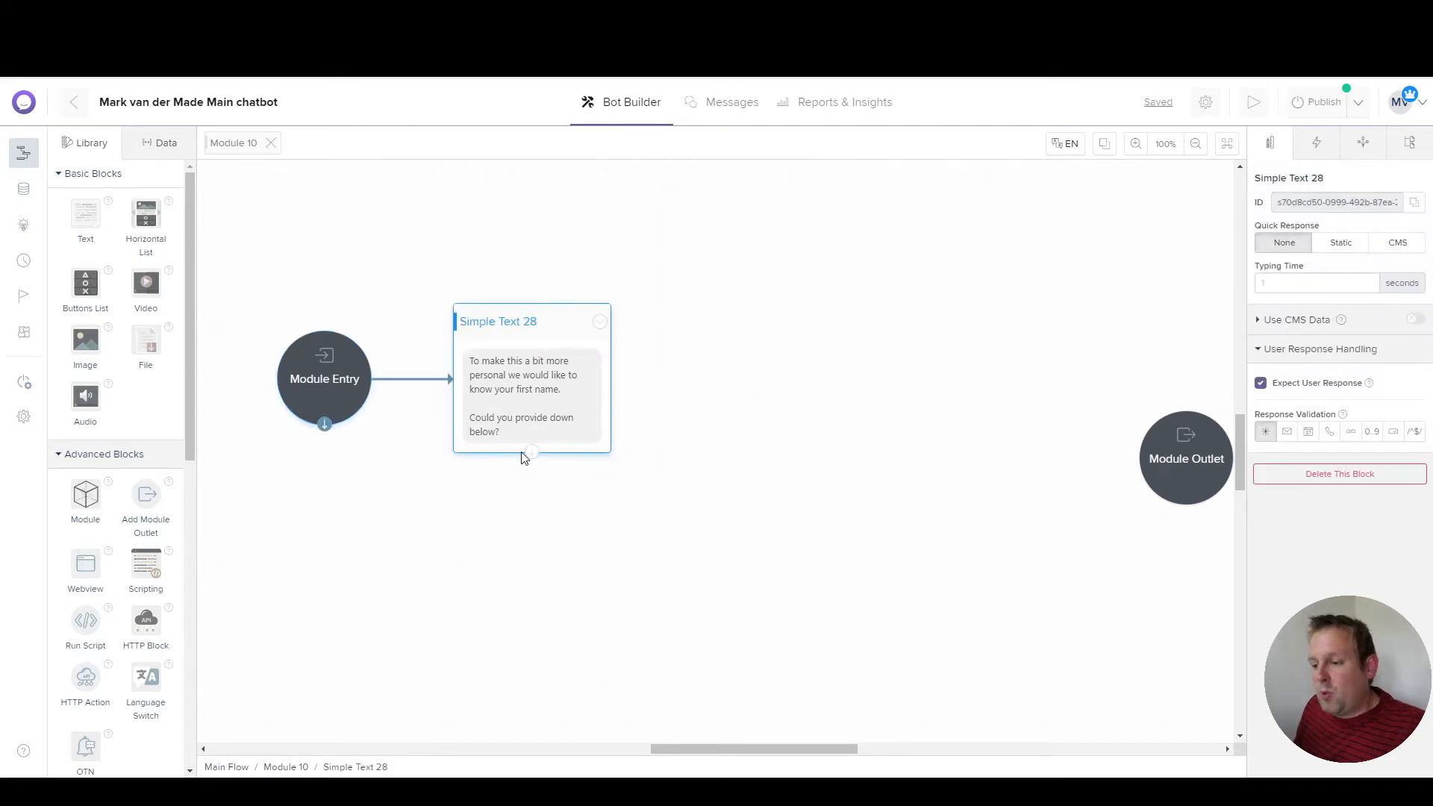
drag(532, 452, 709, 306)
mouse_move(808, 284)
click(886, 285)
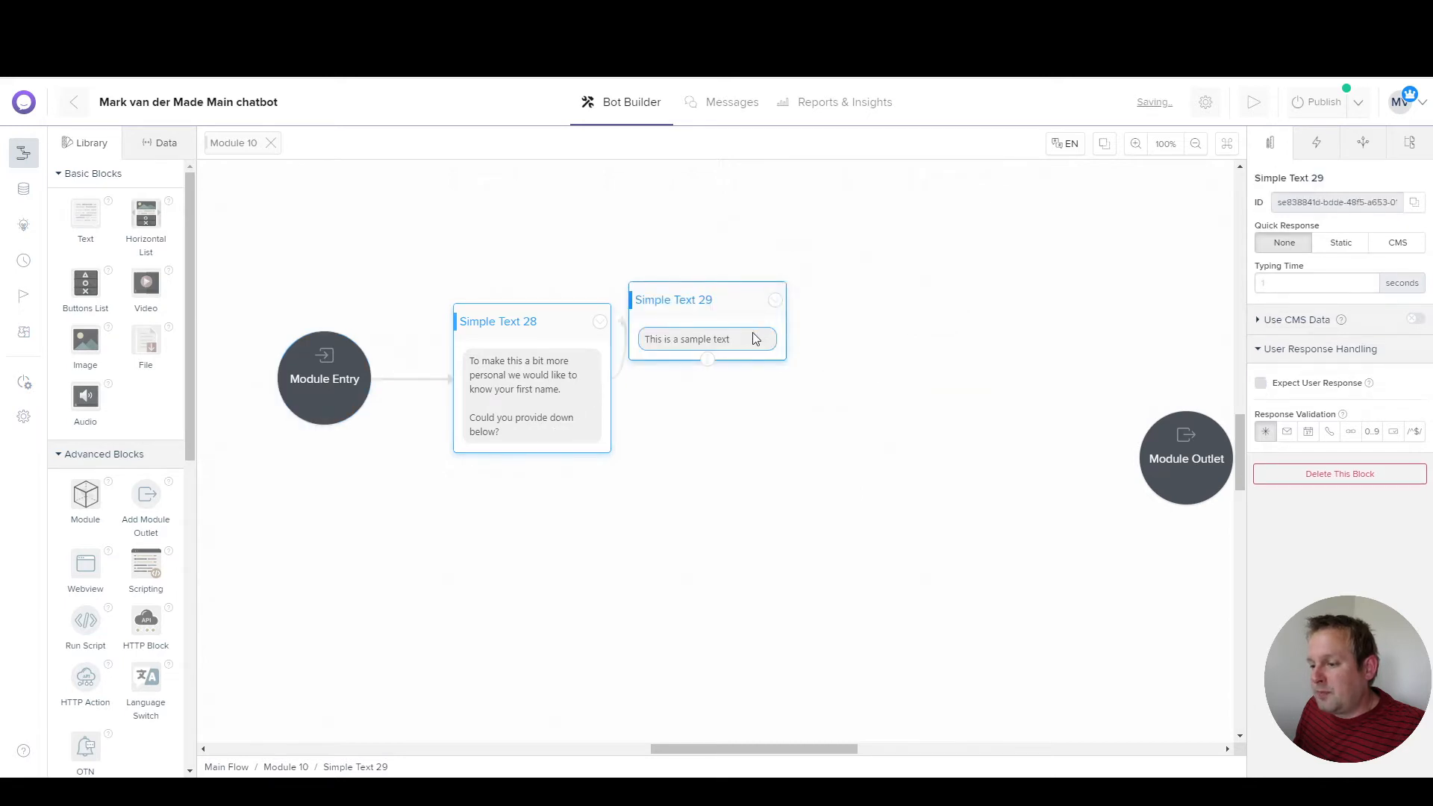
Step: Move Simple Text 29 right and Module Outlet down, then select the link between the text blocks
drag(710, 300, 815, 308)
drag(1161, 458, 1163, 538)
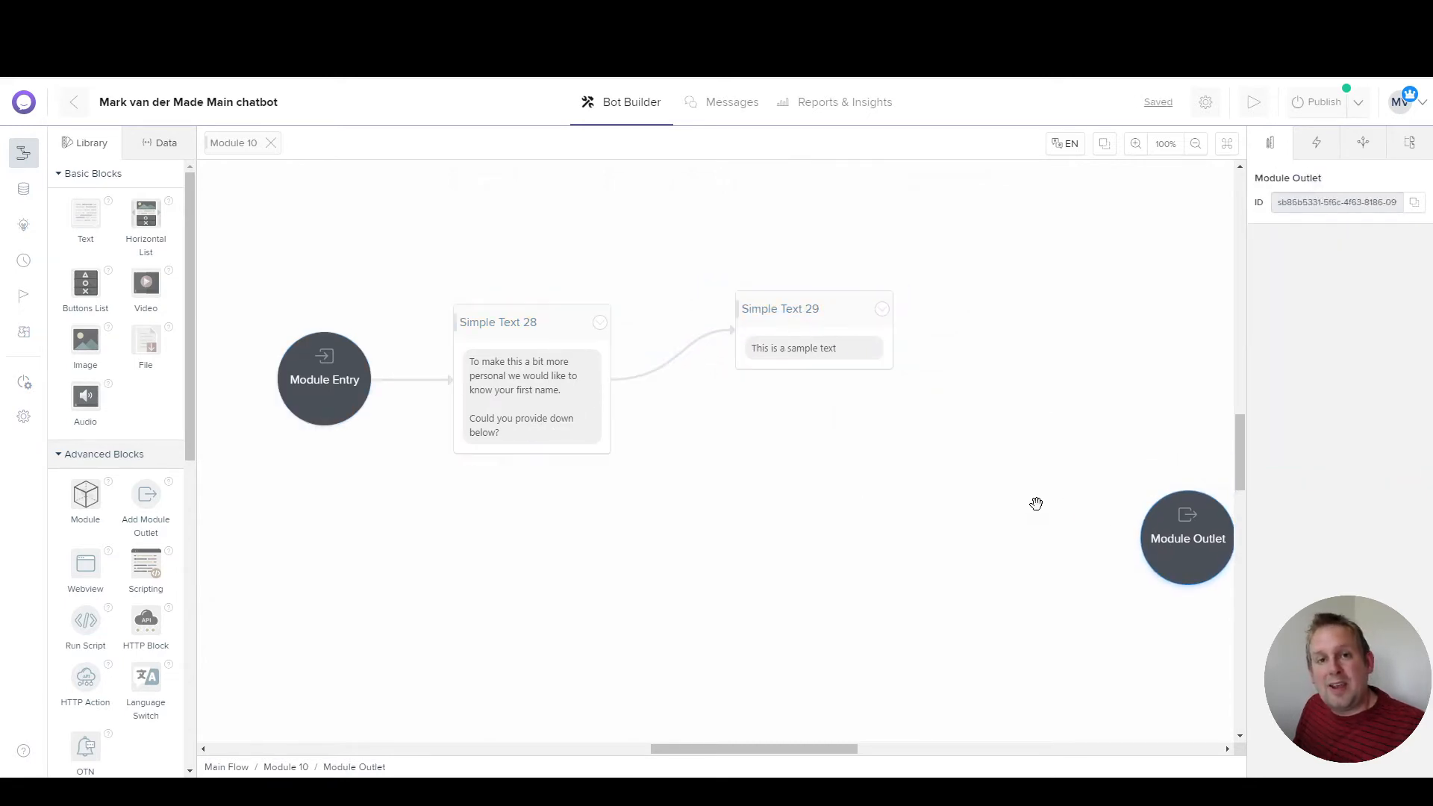
click(705, 344)
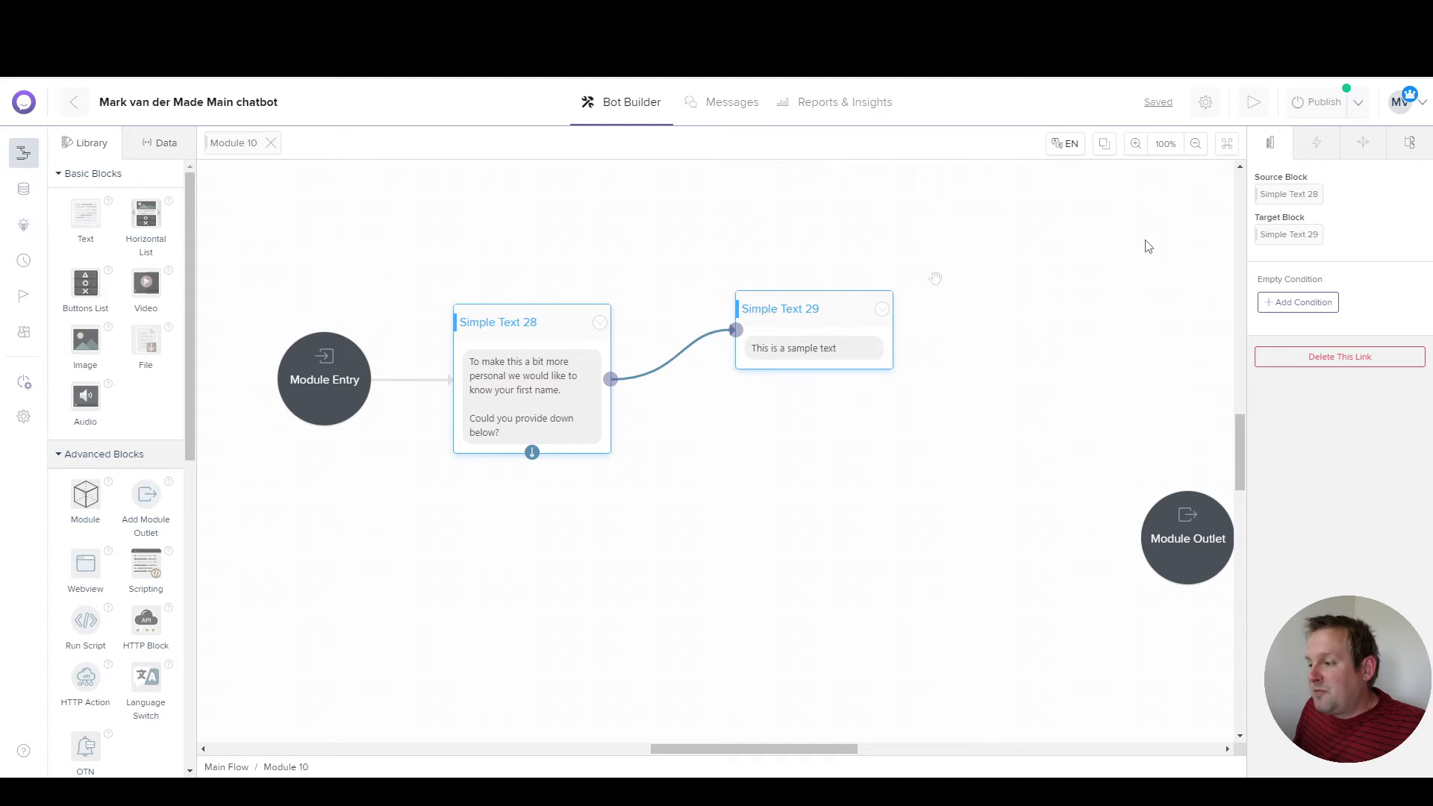
Step: Add a link condition: The Latest Response contains 'ok'
click(1302, 303)
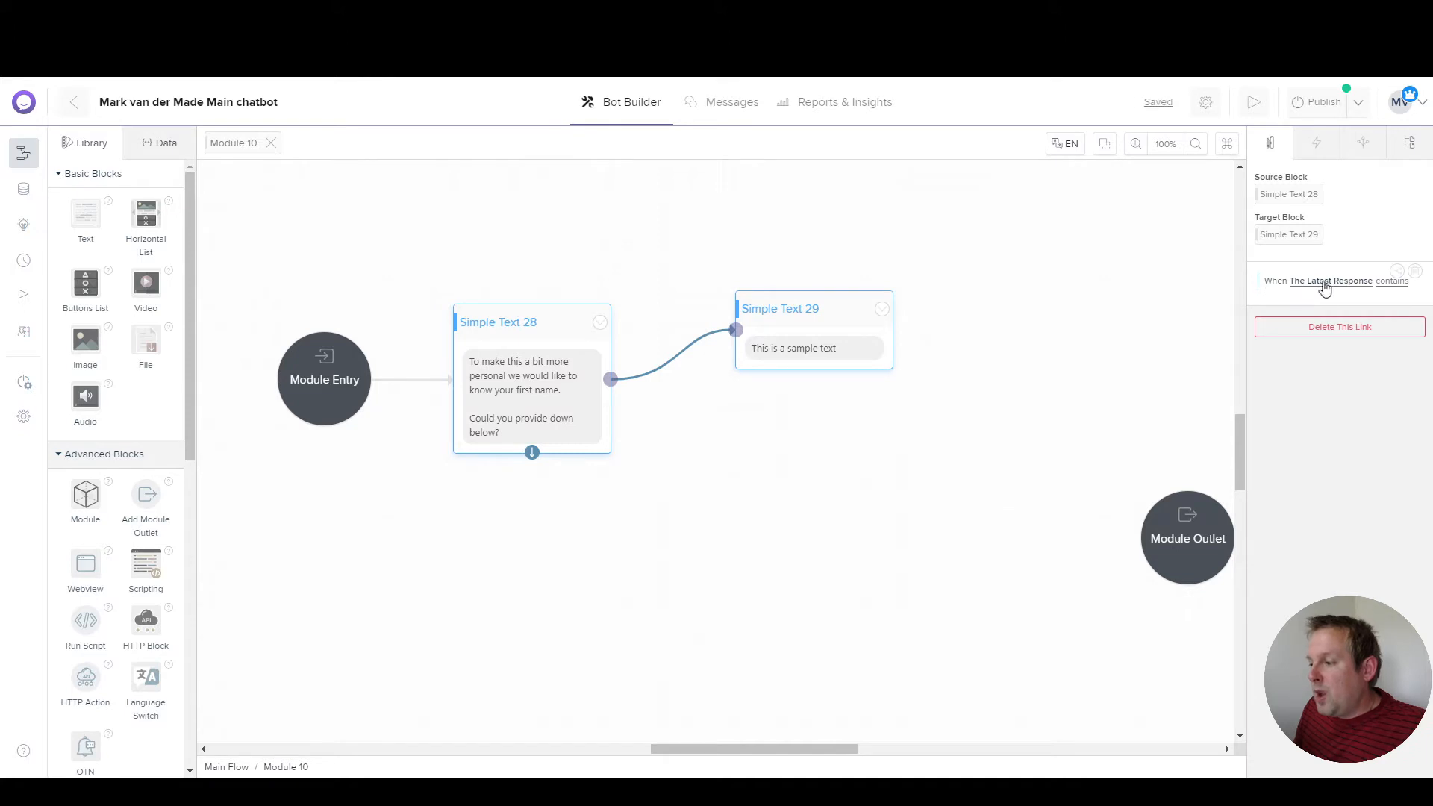
click(1361, 289)
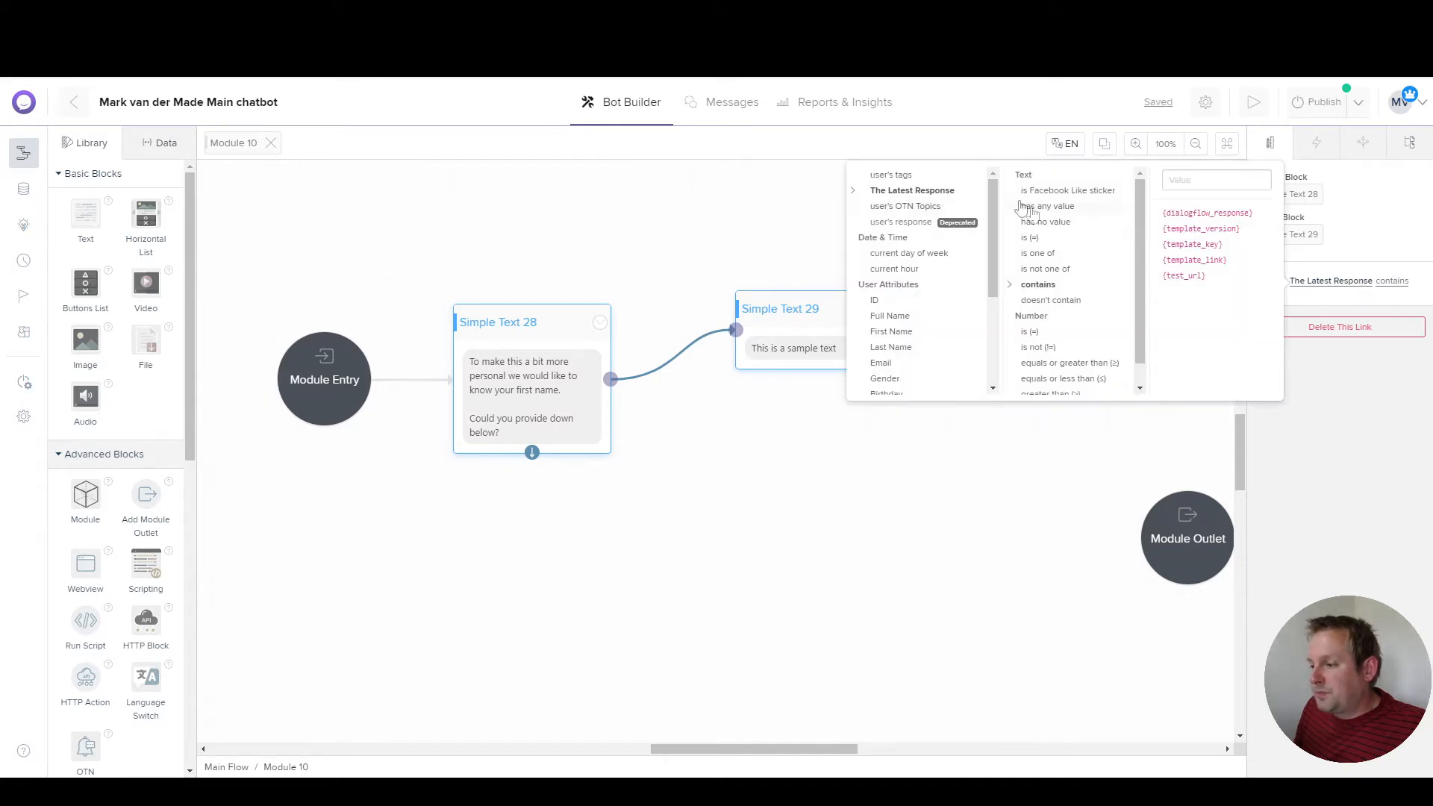
click(1207, 182)
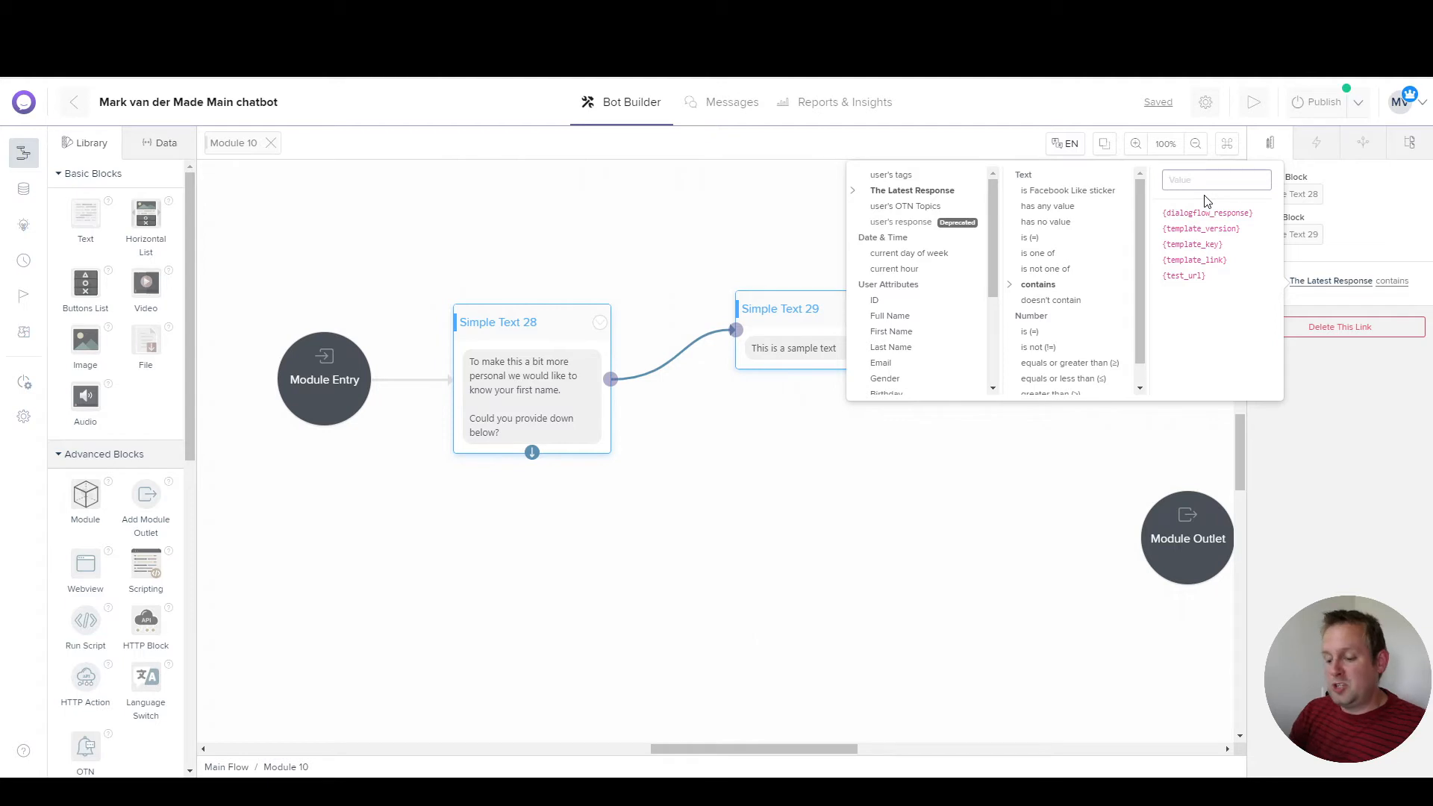
text(ok)
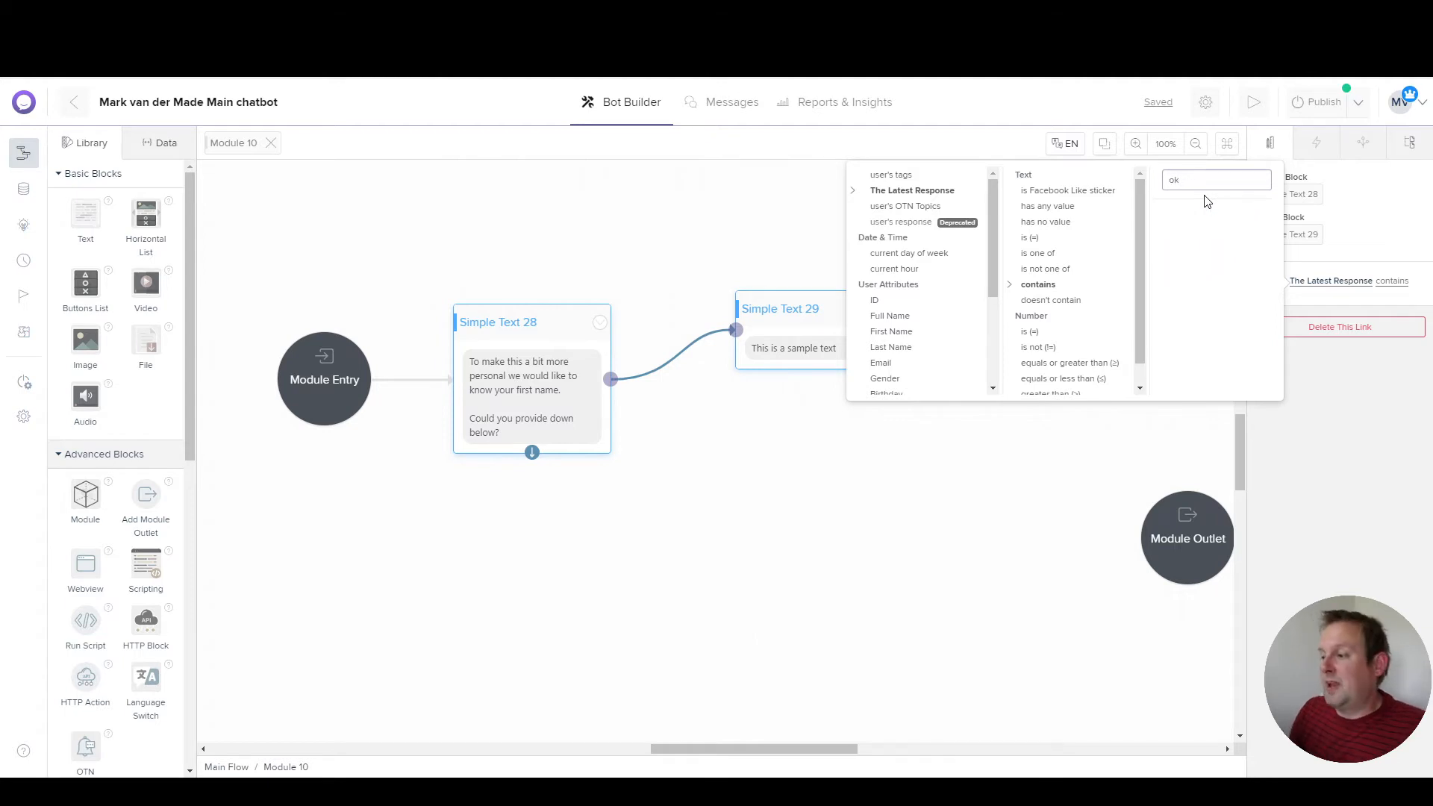
click(1323, 295)
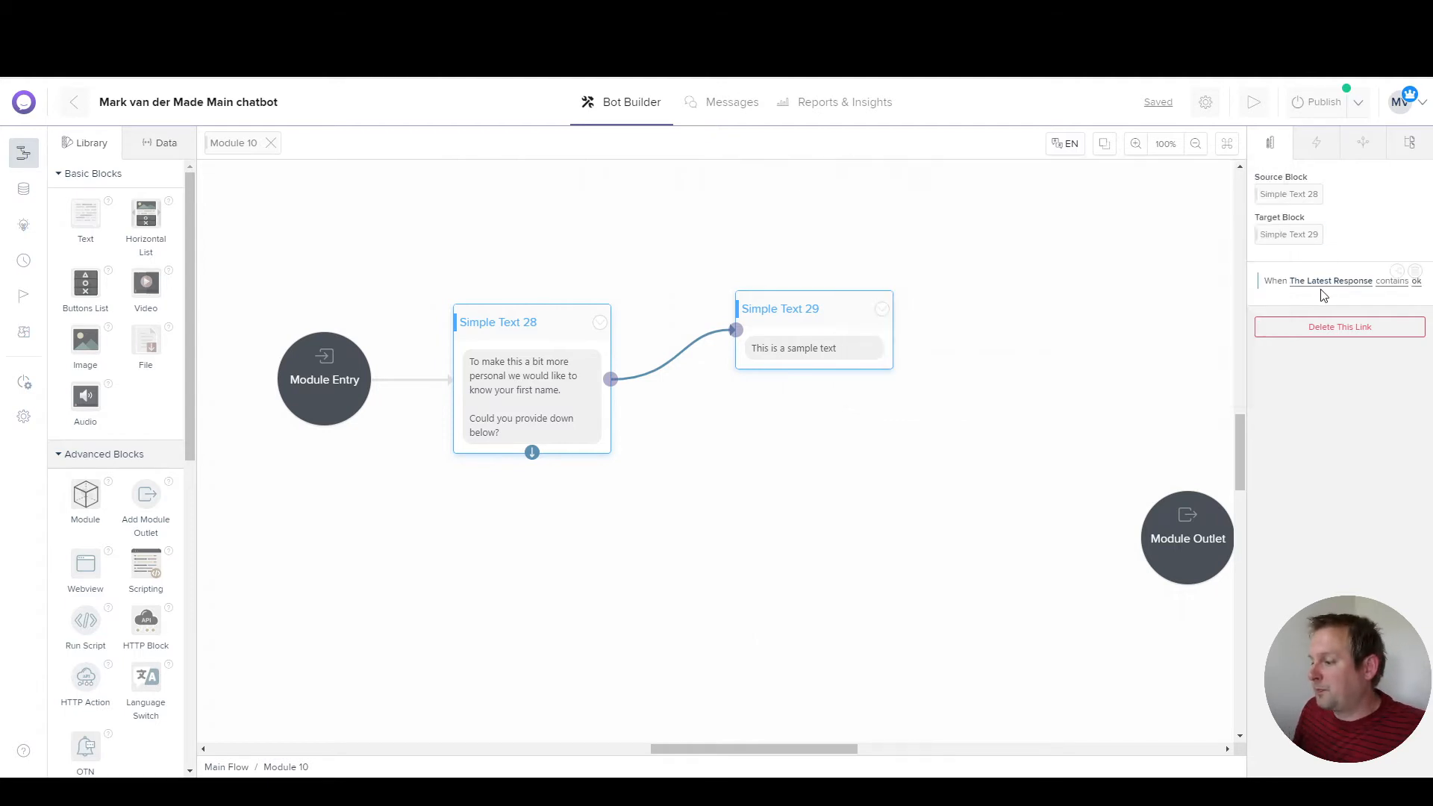
Step: Add two more contains conditions for 'okay' and 'sure', then move Simple Text 29 up-left
click(1396, 272)
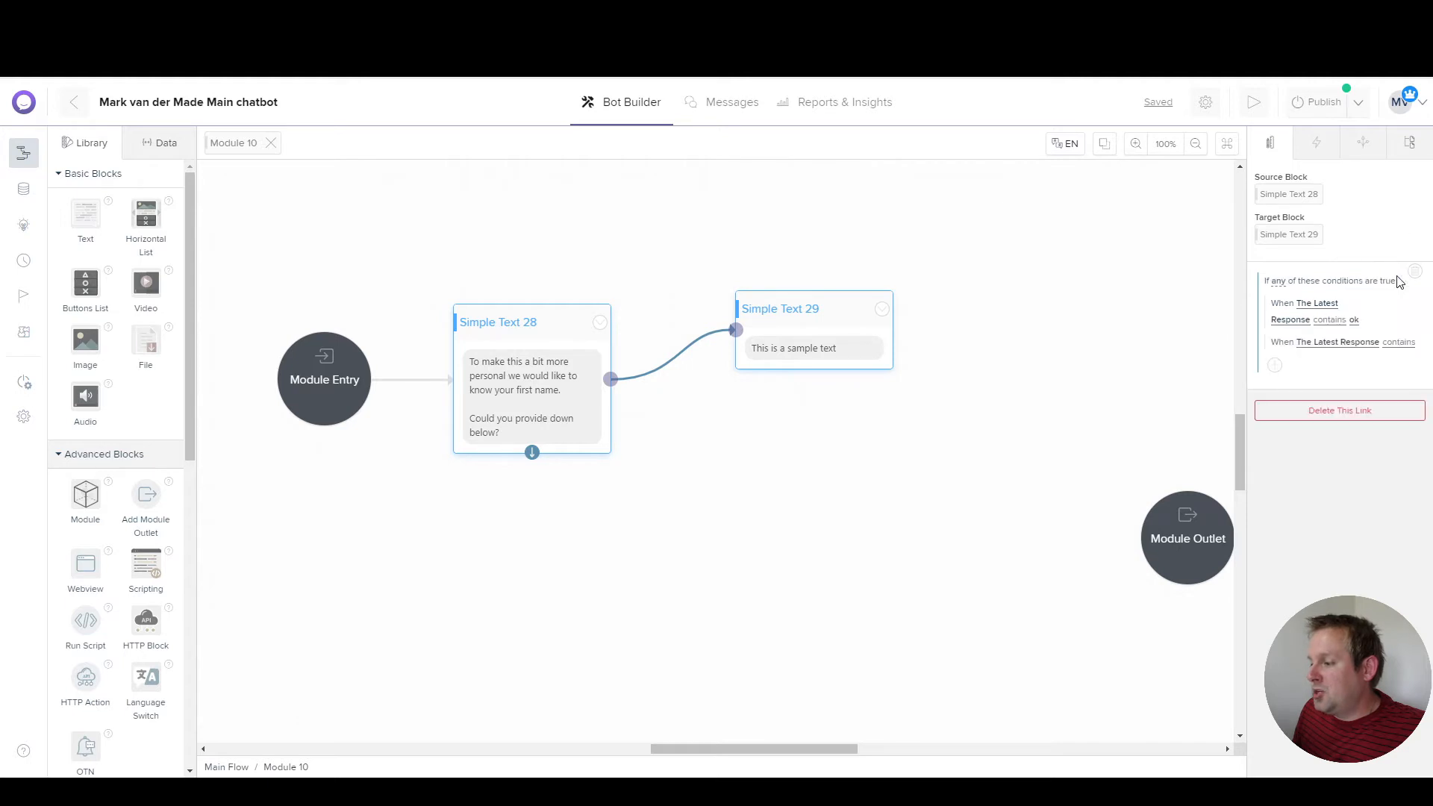
click(1352, 345)
text(okay)
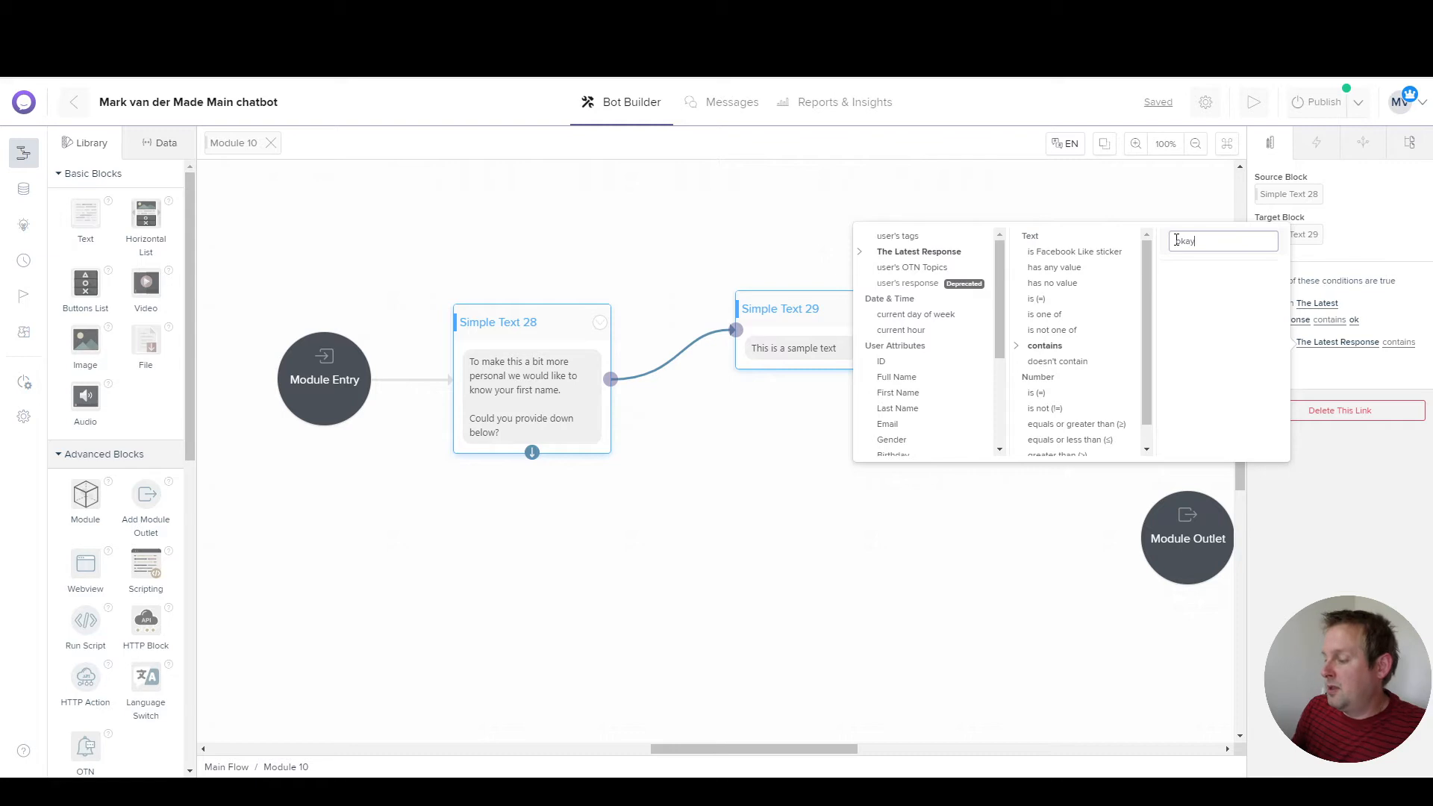
click(1389, 378)
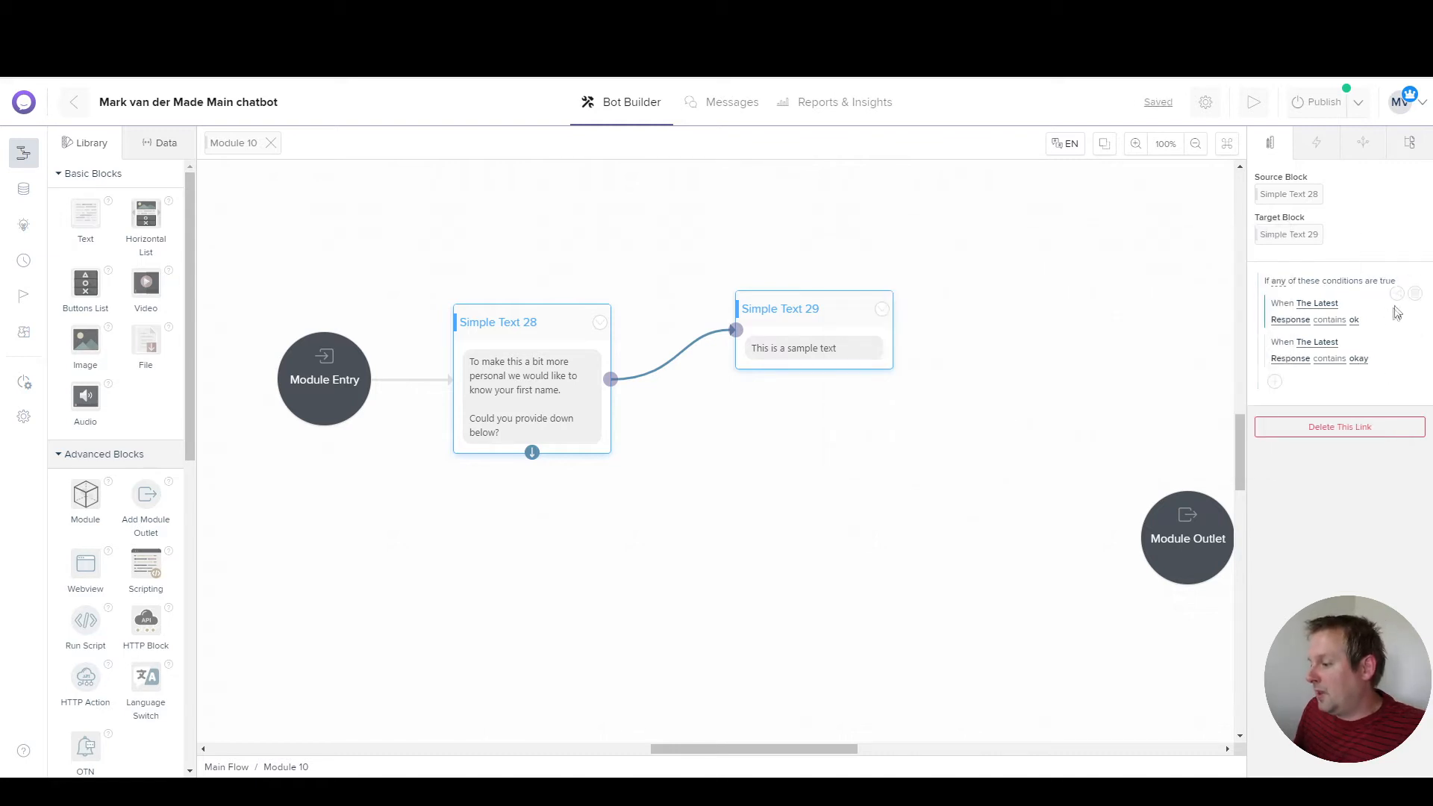
click(1397, 297)
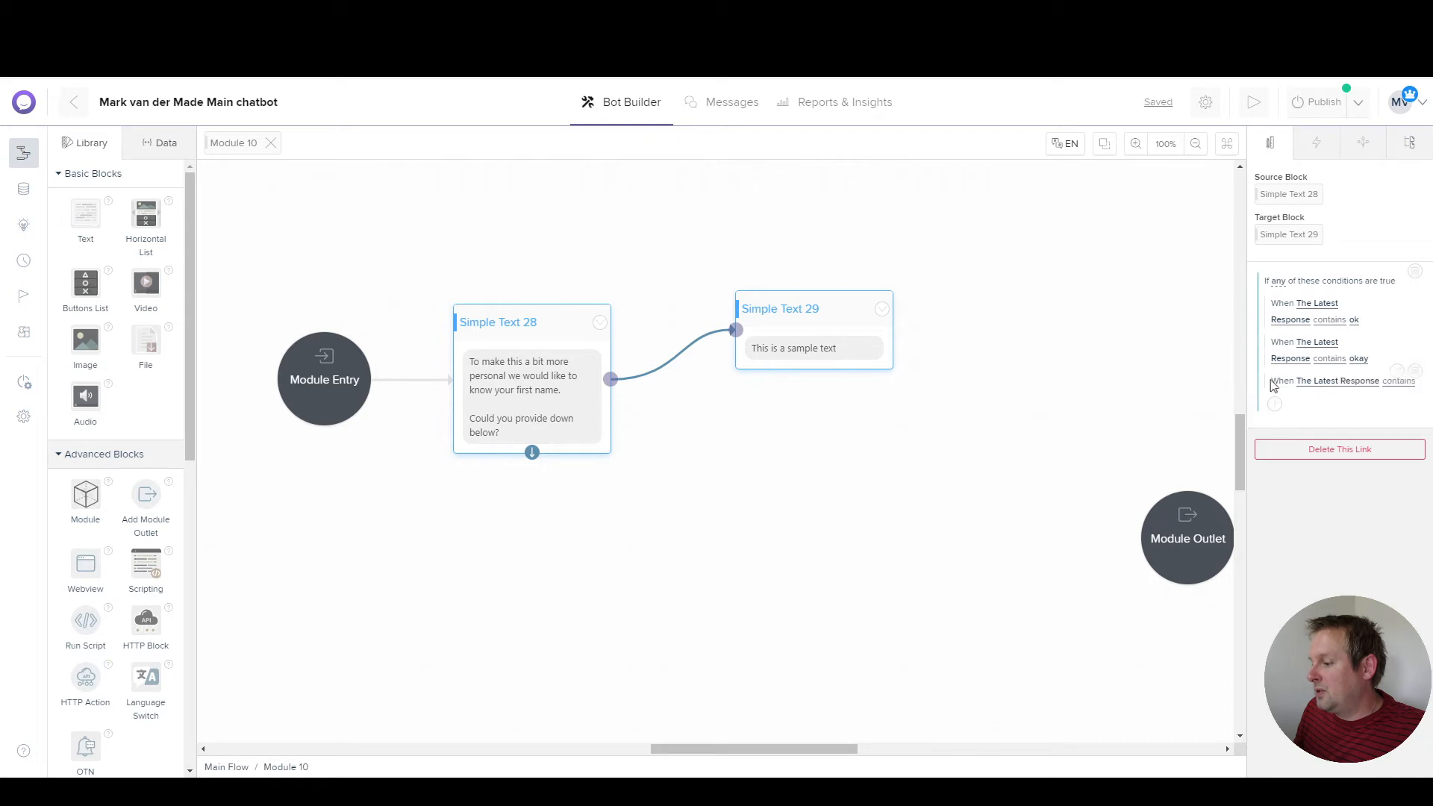
click(1325, 388)
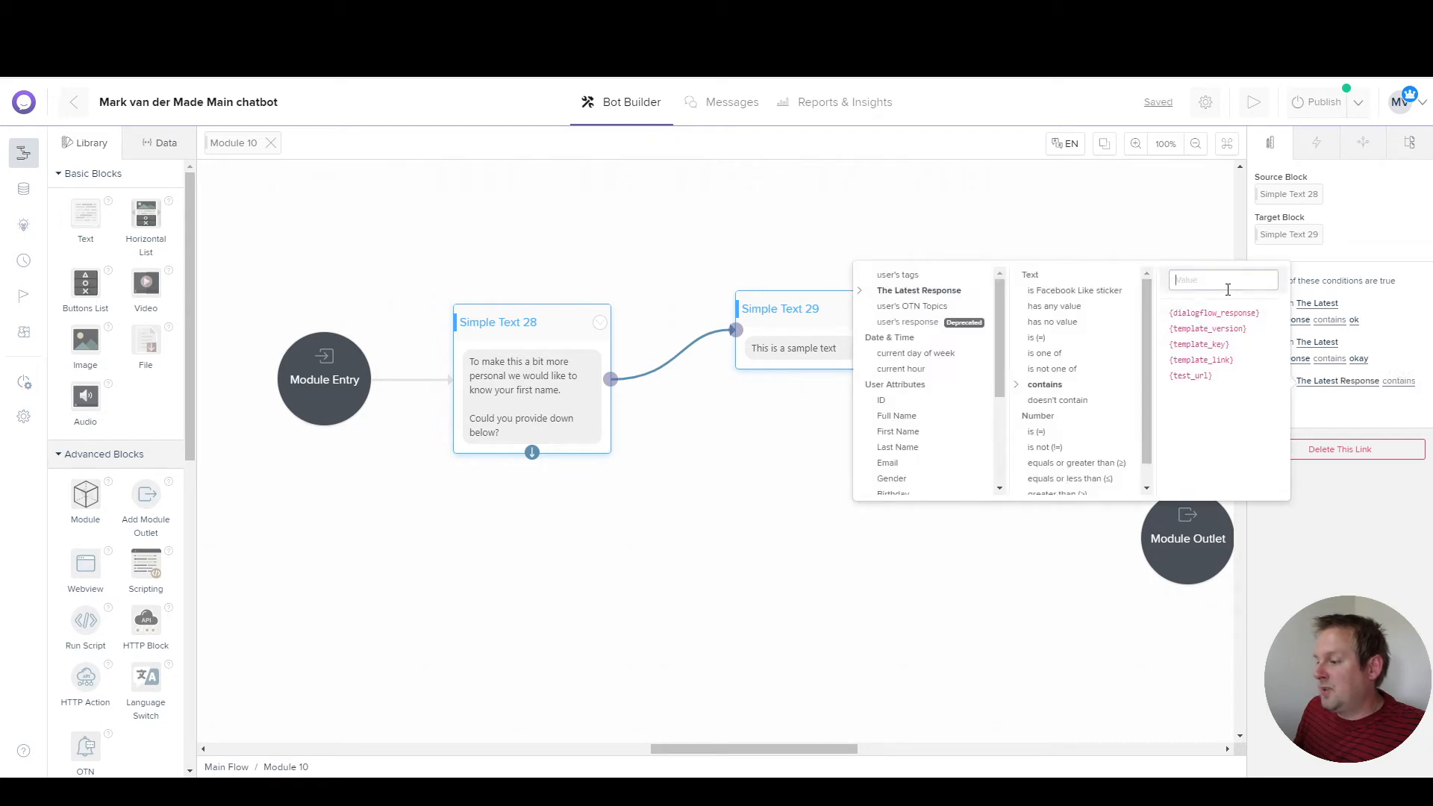
text(sure)
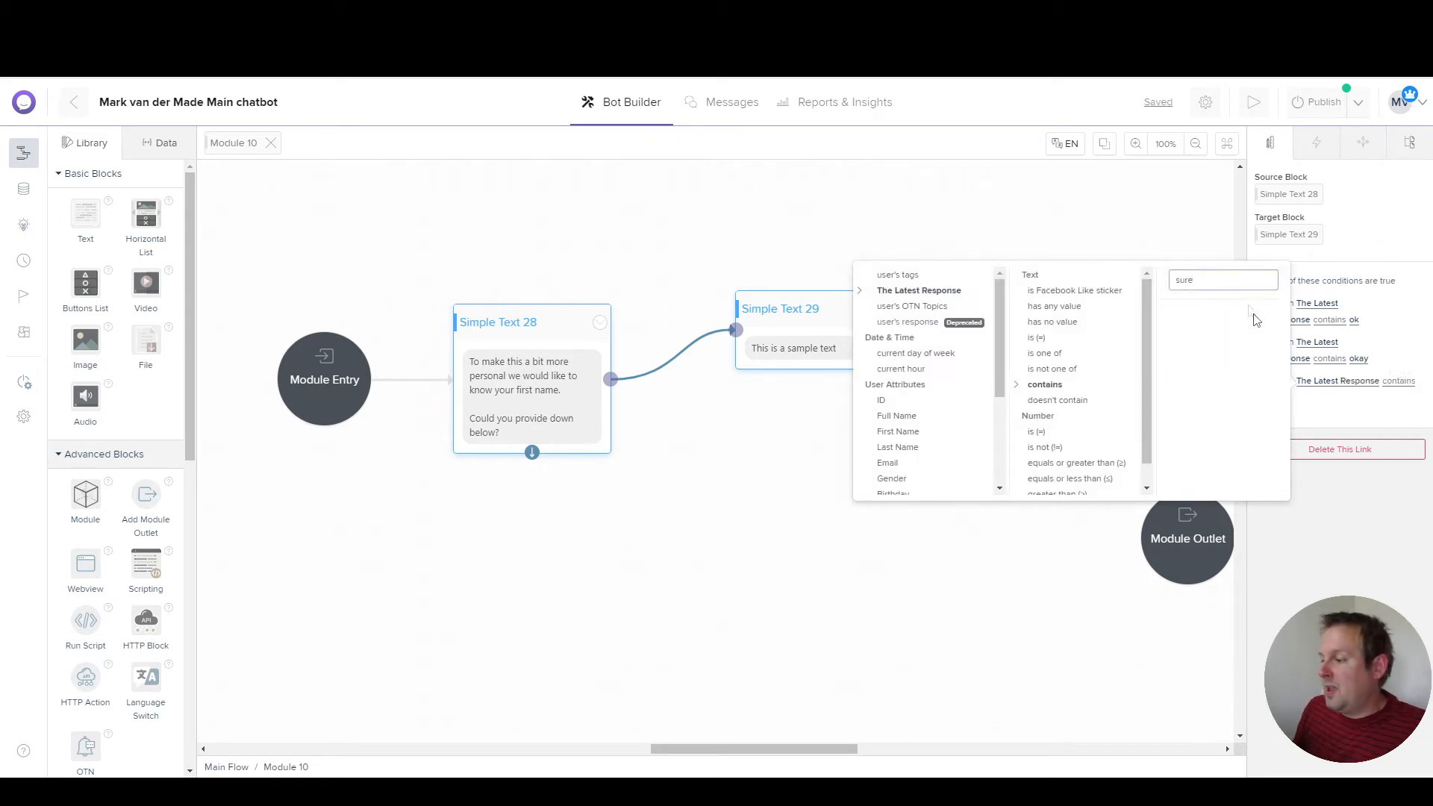
click(1338, 405)
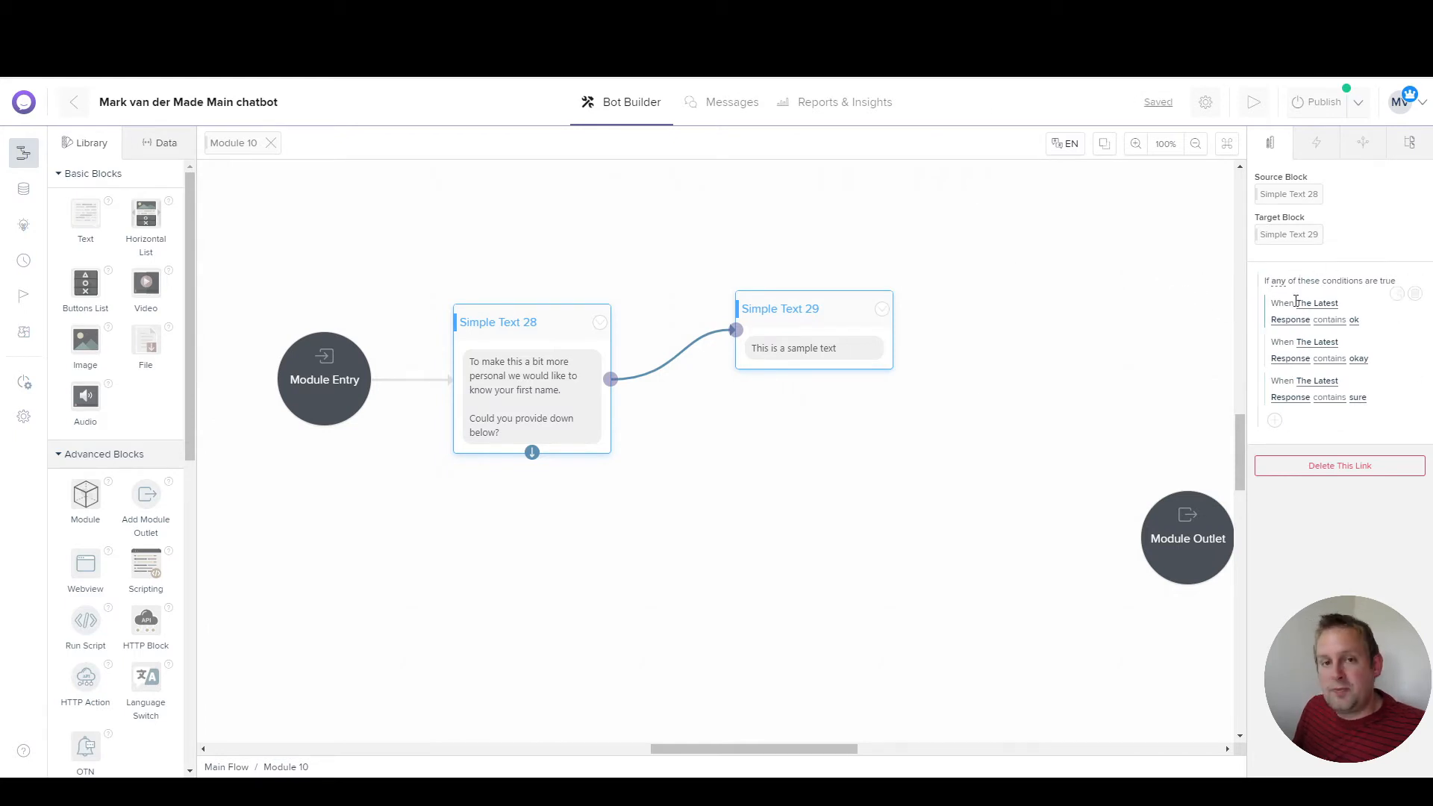
drag(810, 340, 772, 235)
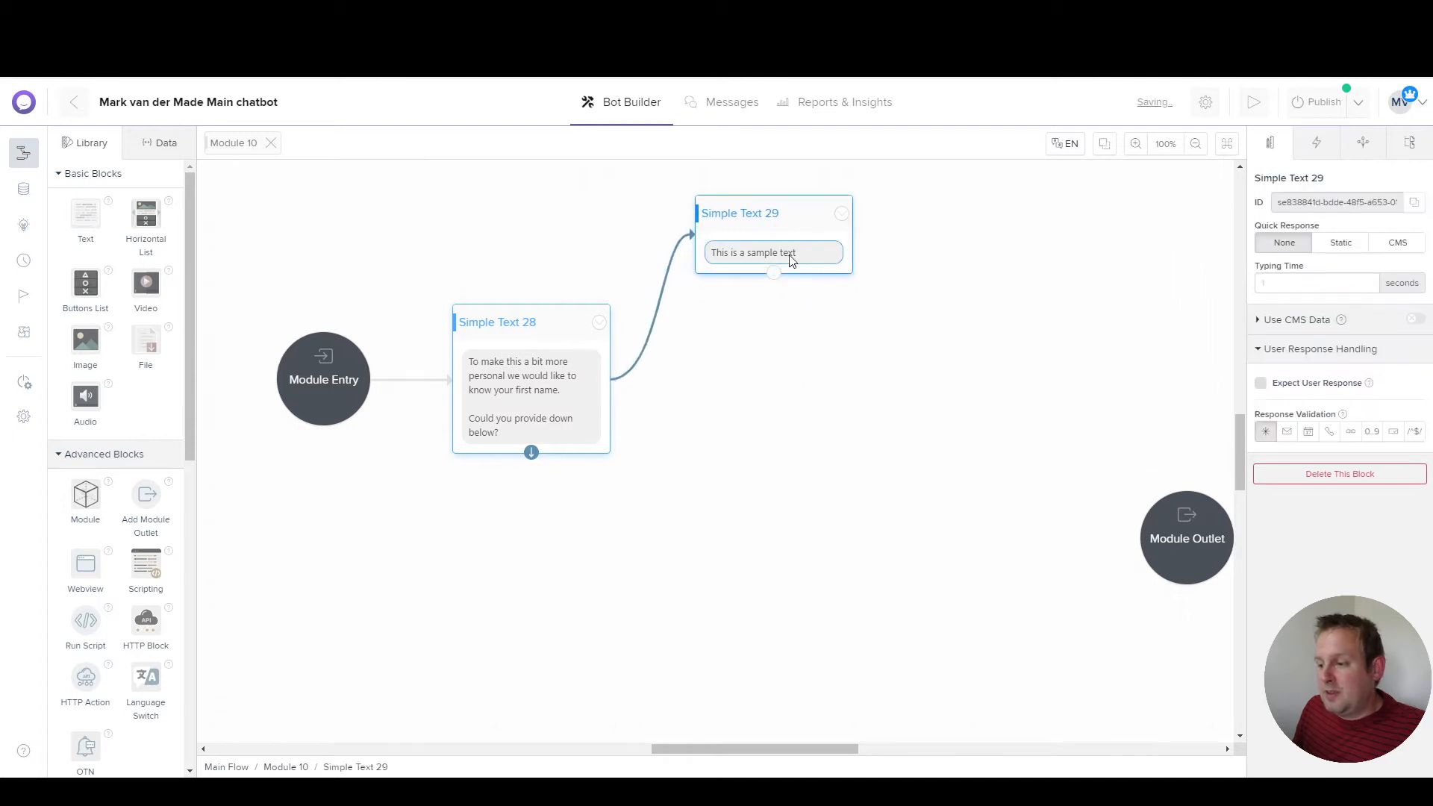
Step: Replace Simple Text 29's text with an explanation quoting {response.latest_response}
click(791, 253)
click(1290, 281)
key(ctrl+a)
text(It seems that you typed more than just your first name and it would be a bit silly to call you)
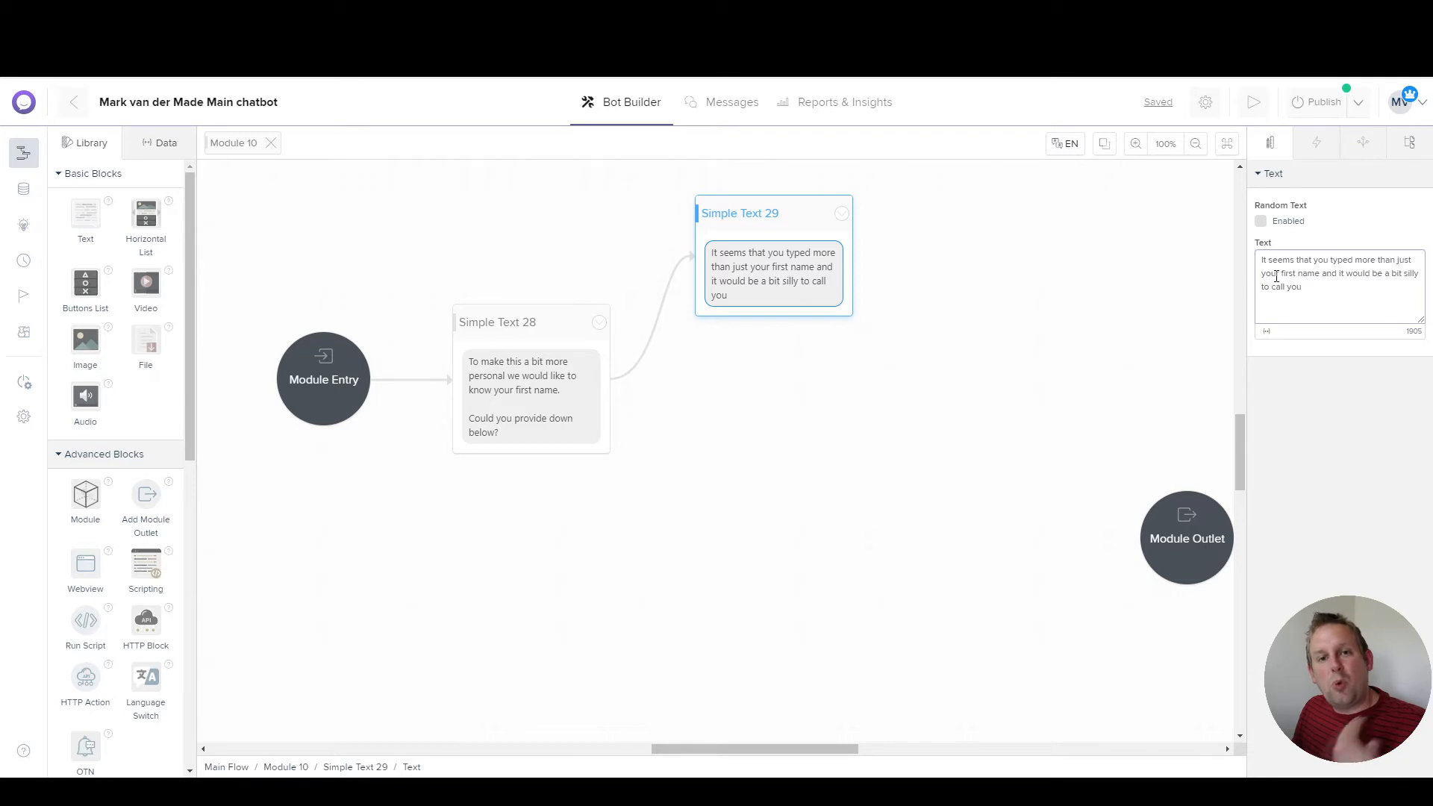
click(1270, 331)
scroll(1321, 458, down, 5)
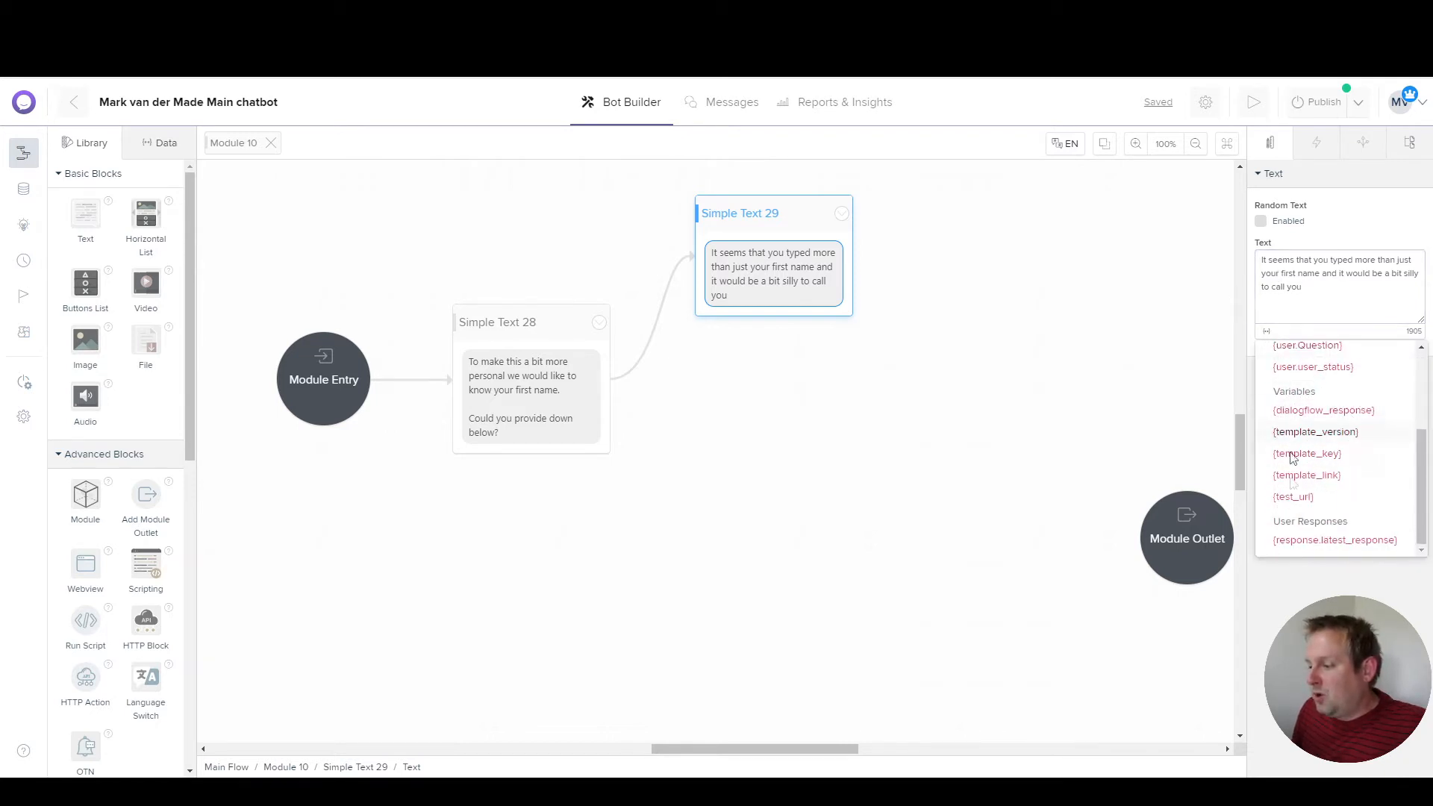
click(1331, 540)
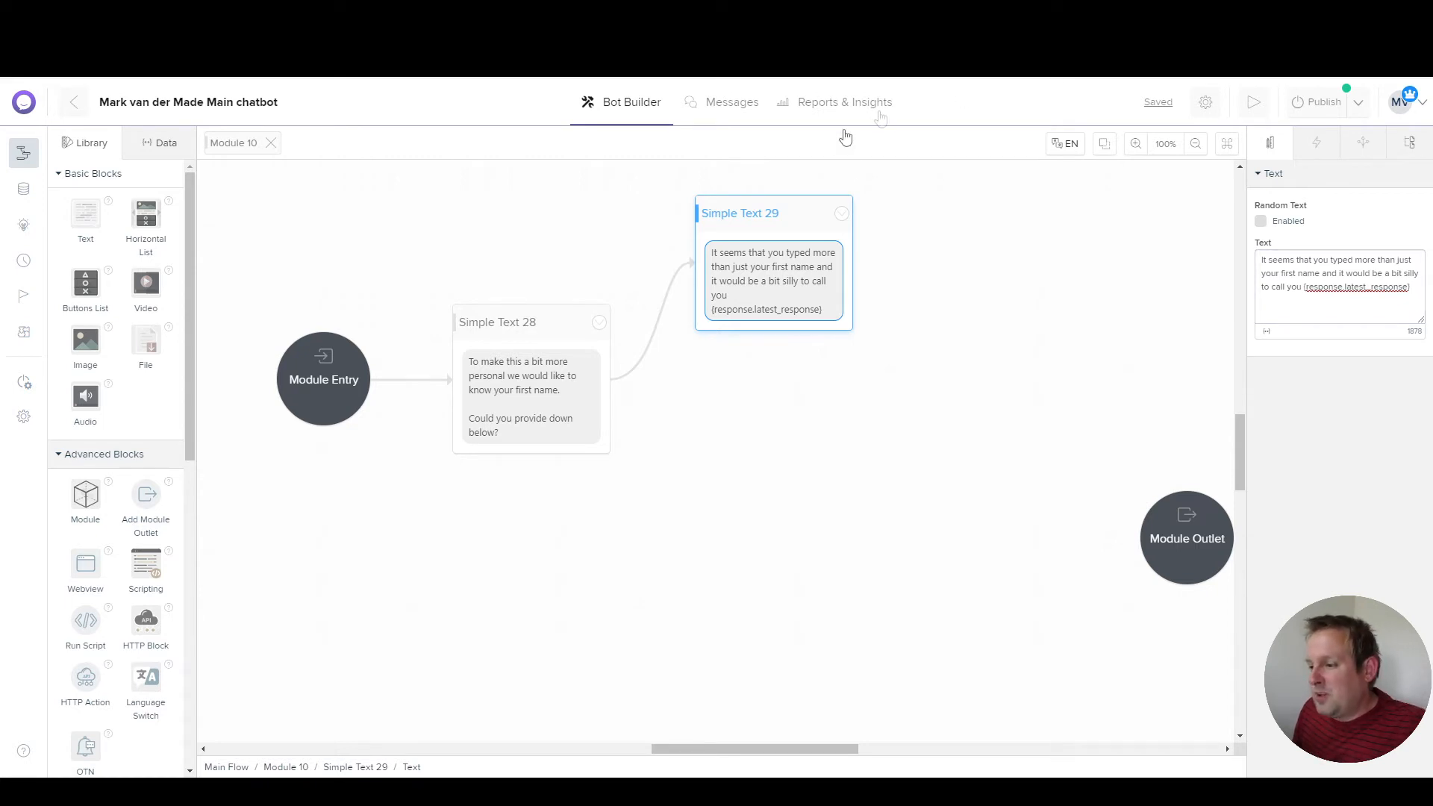
Step: Add a sweat-smile emoji and a second paragraph asking for only the first name, then expect a user response
click(866, 218)
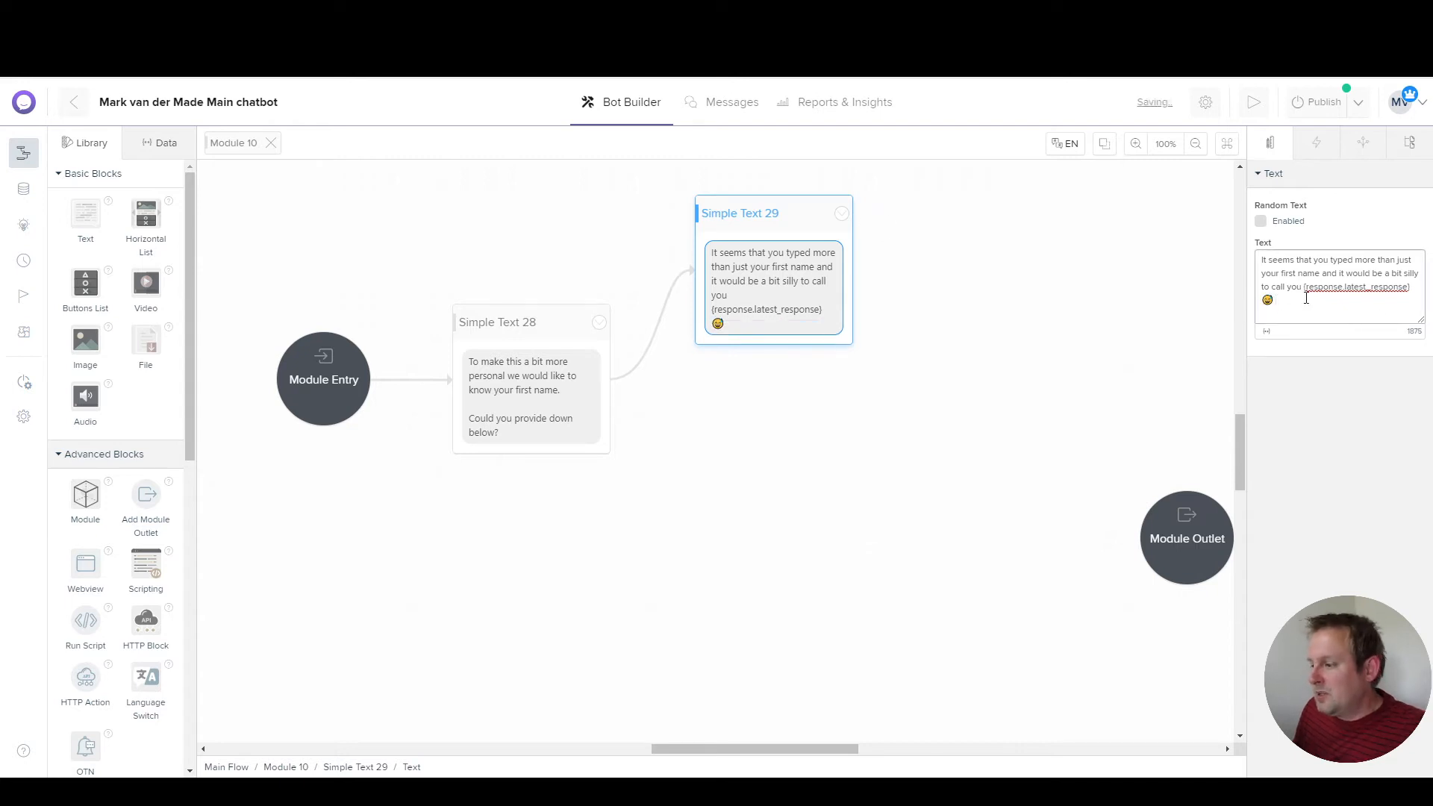
key(Return)
key(Return)
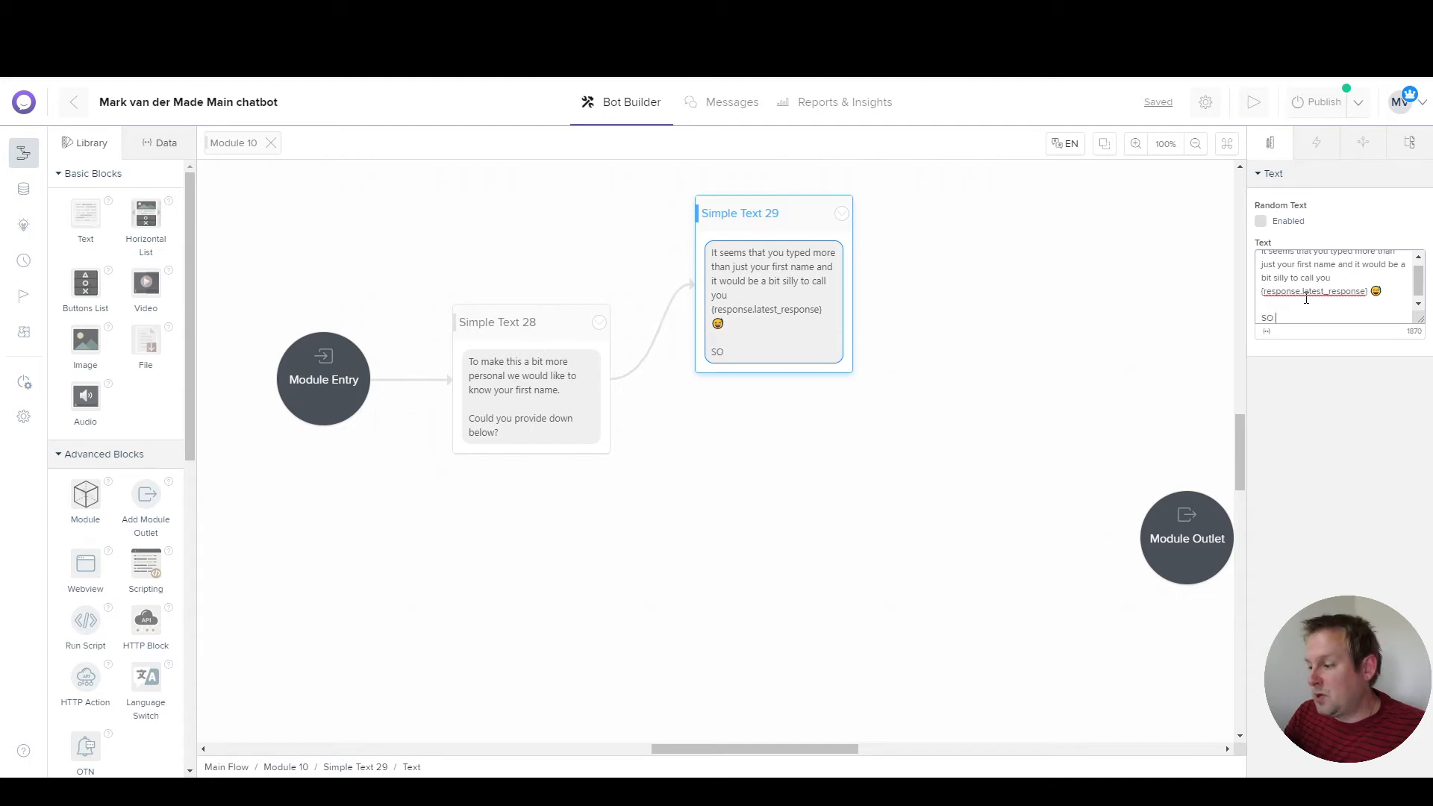
text(So could you only type in your first name now so we can make this fun and a bit personal 👇)
click(748, 214)
click(1260, 383)
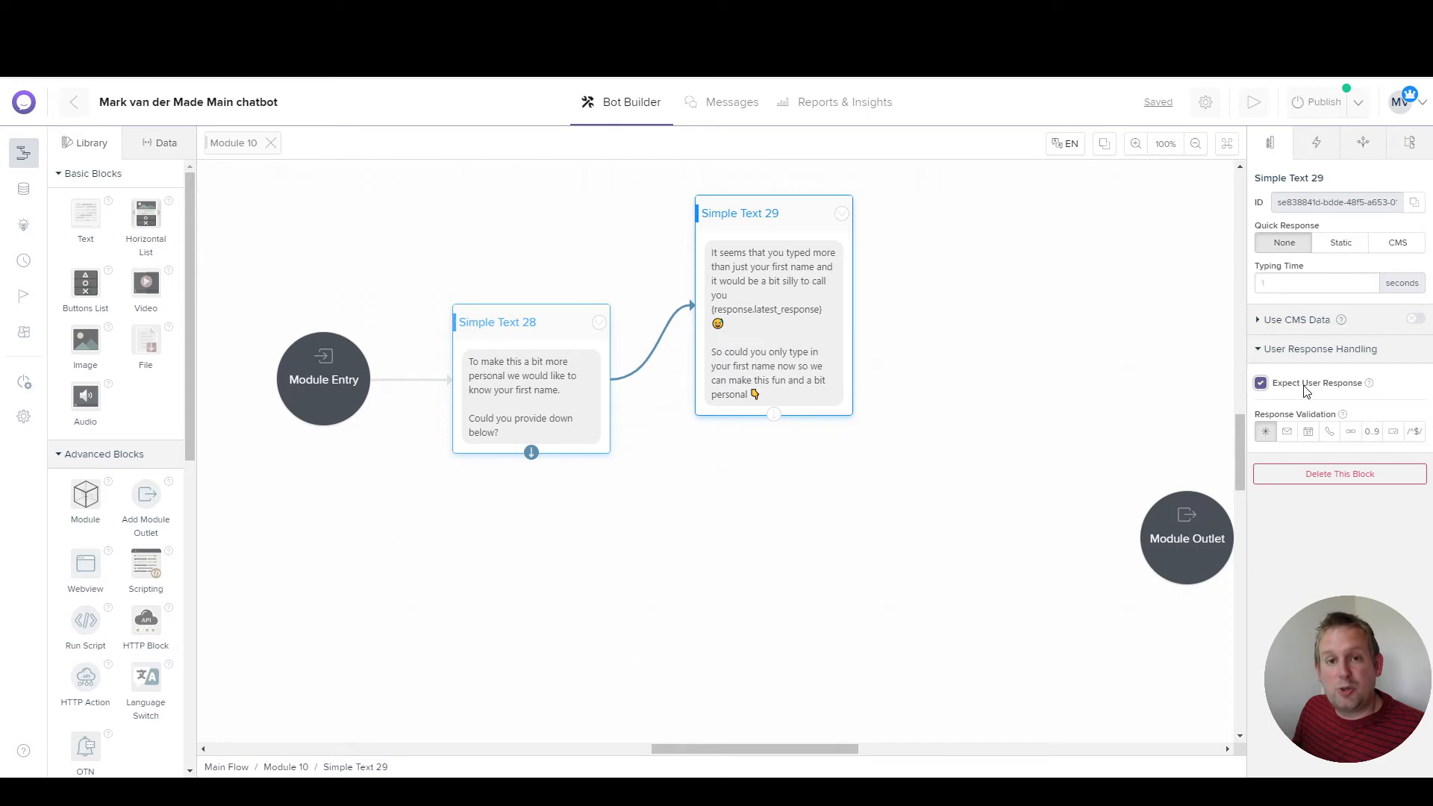
Step: Rearrange the canvas and add a new text block, Simple Text 30, after Simple Text 29
drag(781, 235, 771, 330)
drag(978, 395, 828, 326)
drag(1063, 478, 1110, 486)
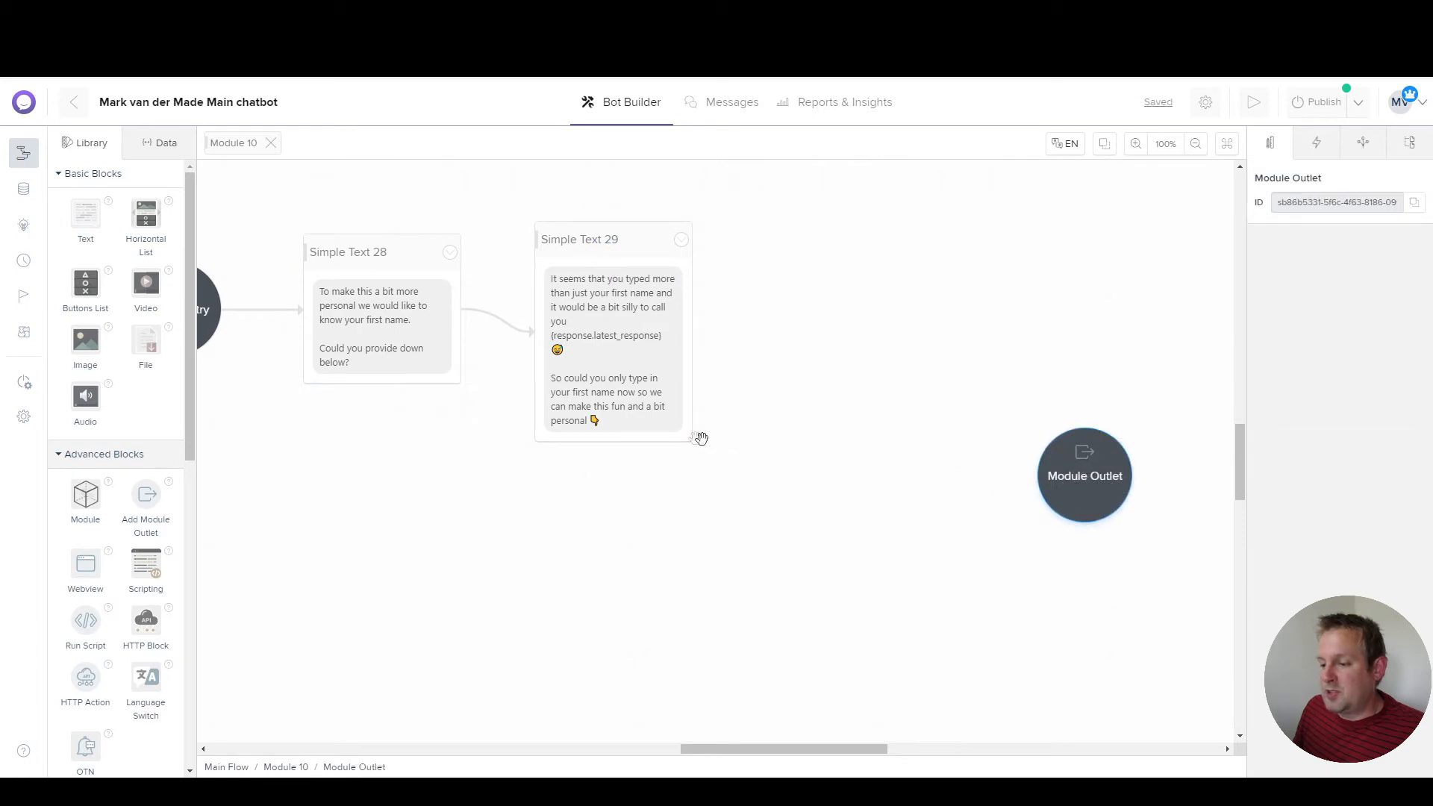
click(633, 440)
mouse_move(853, 248)
mouse_down()
mouse_move(818, 214)
mouse_move(832, 231)
mouse_up()
mouse_move(880, 192)
click(1043, 201)
Step: Set Simple Text 30's text to say the name is {response.latest_response} and ask 'Is this correct?'
click(874, 280)
click(1377, 295)
key(ctrl+a)
text(To be certain we address you correctly your name is {response.latest_response})
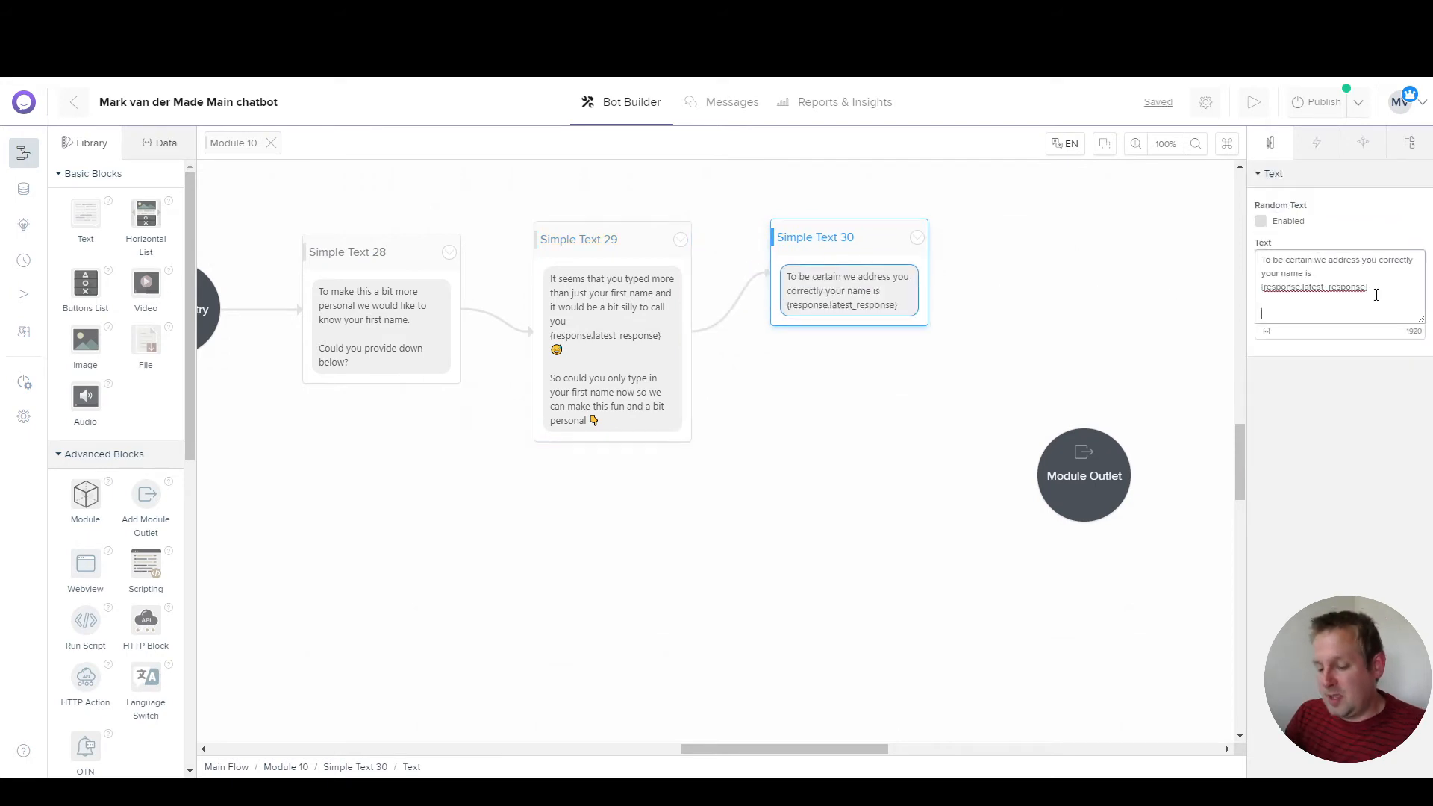
text(Is)
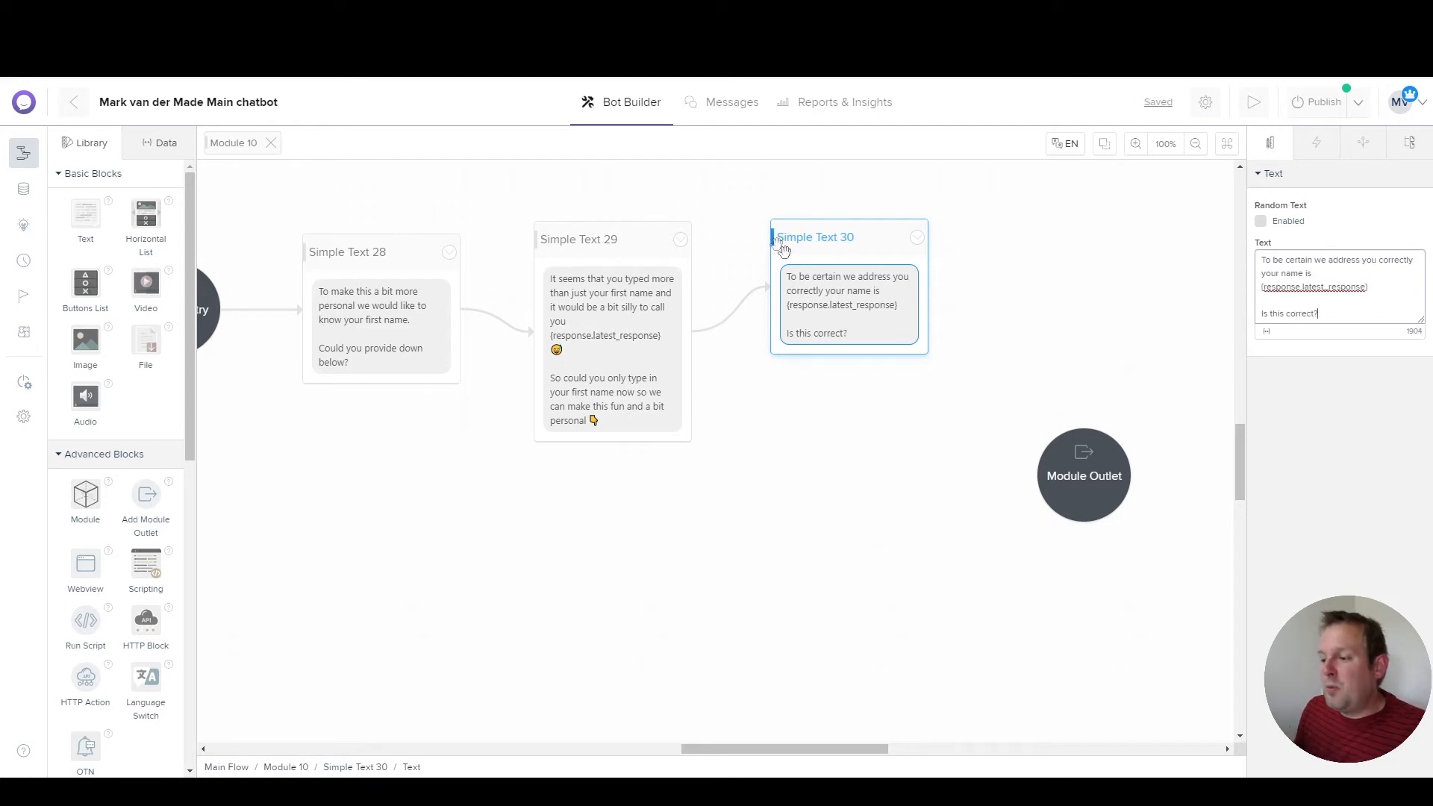
click(811, 249)
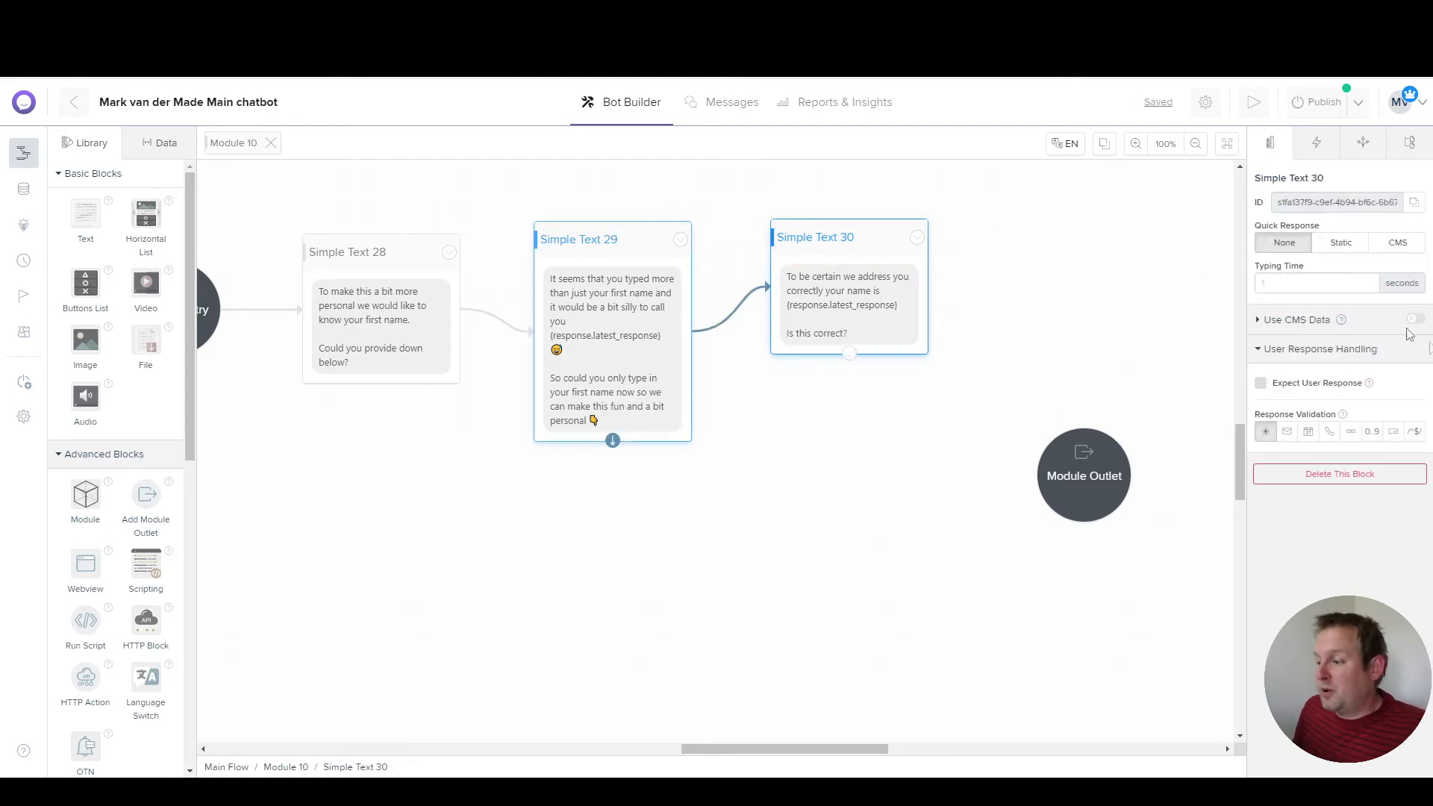
Step: Turn on Static quick replies on Simple Text 30 and label the first one 'Yes 😎'
click(1331, 244)
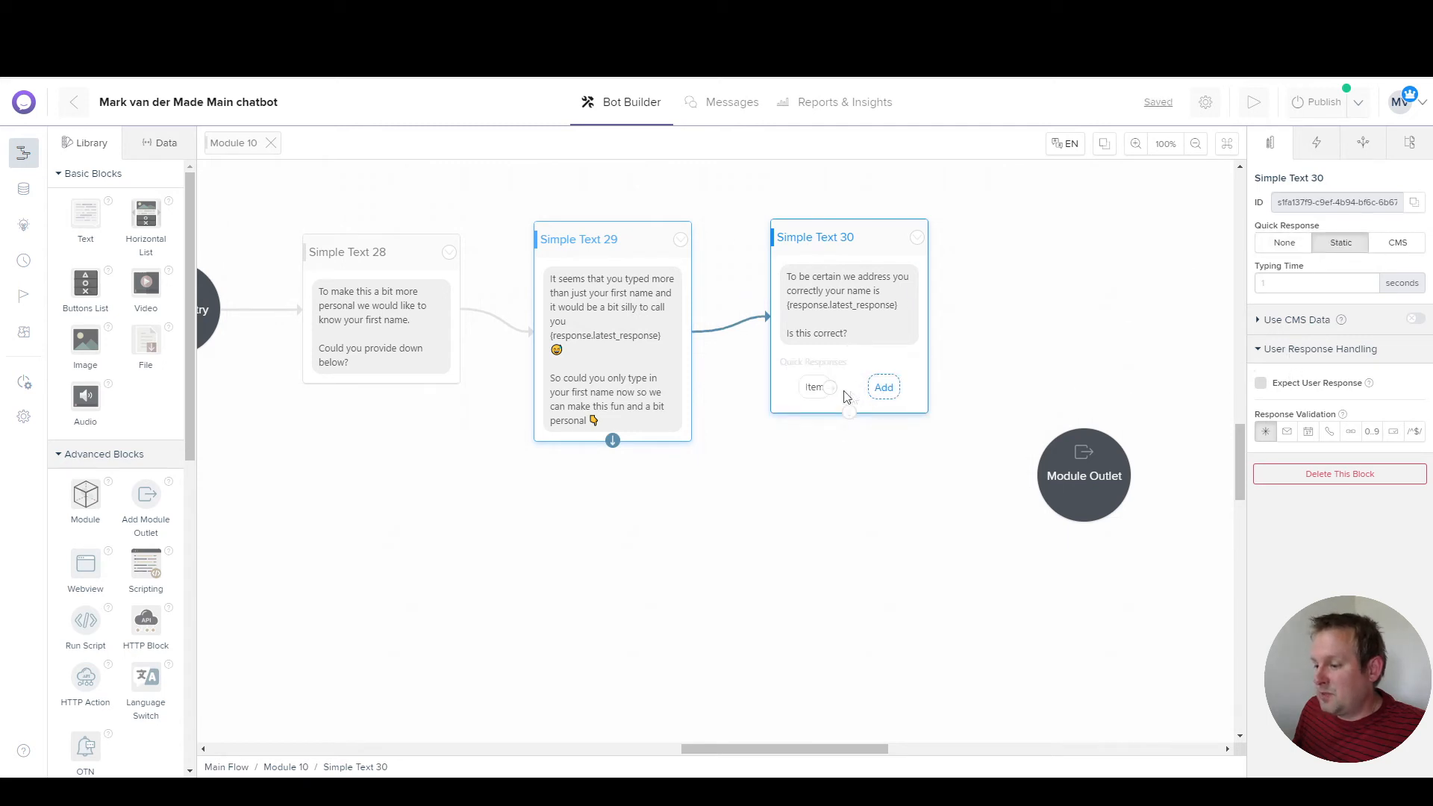
click(814, 387)
triple_click(1311, 246)
text(Yes)
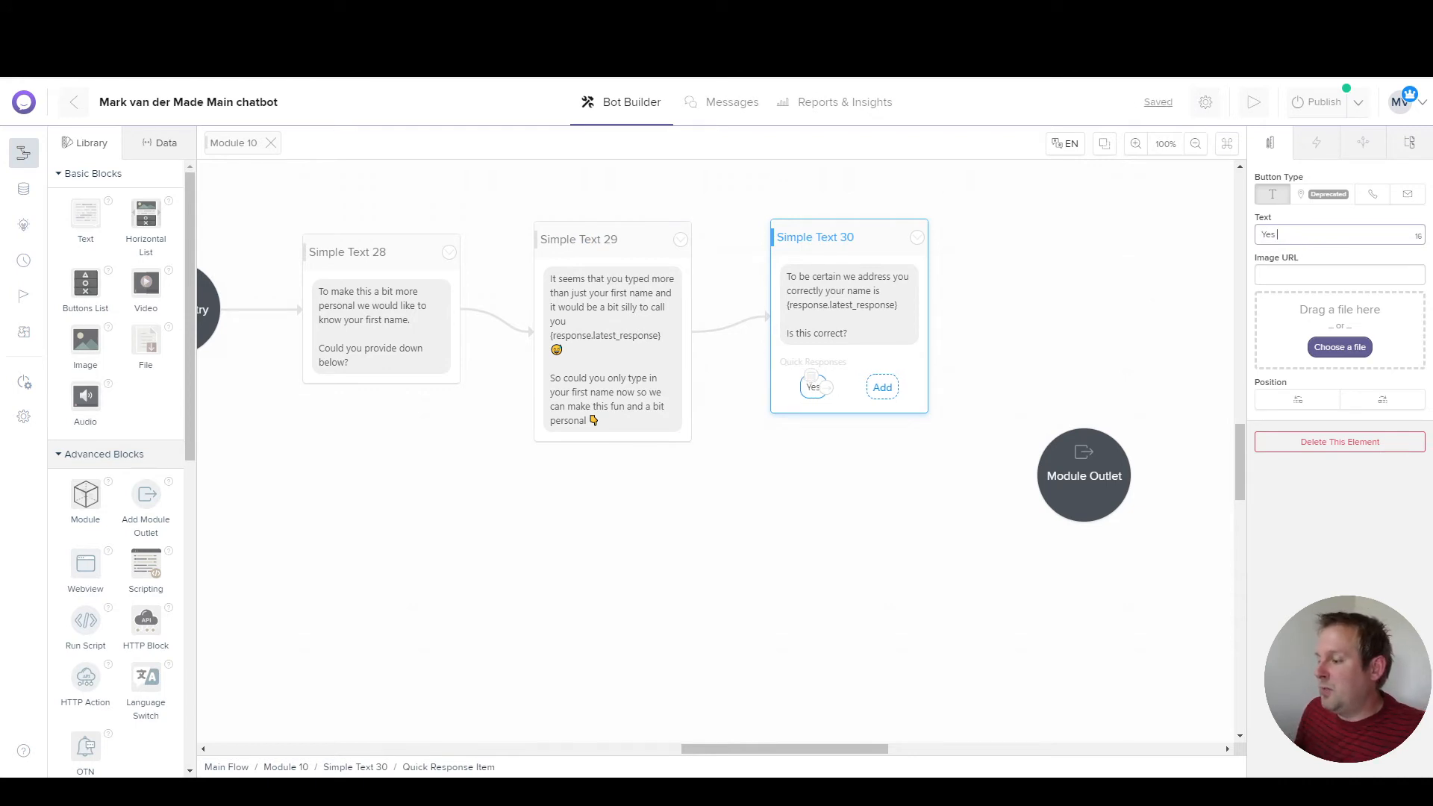
click(891, 213)
Step: Add a second quick reply labelled 'No change please 😅'
click(887, 387)
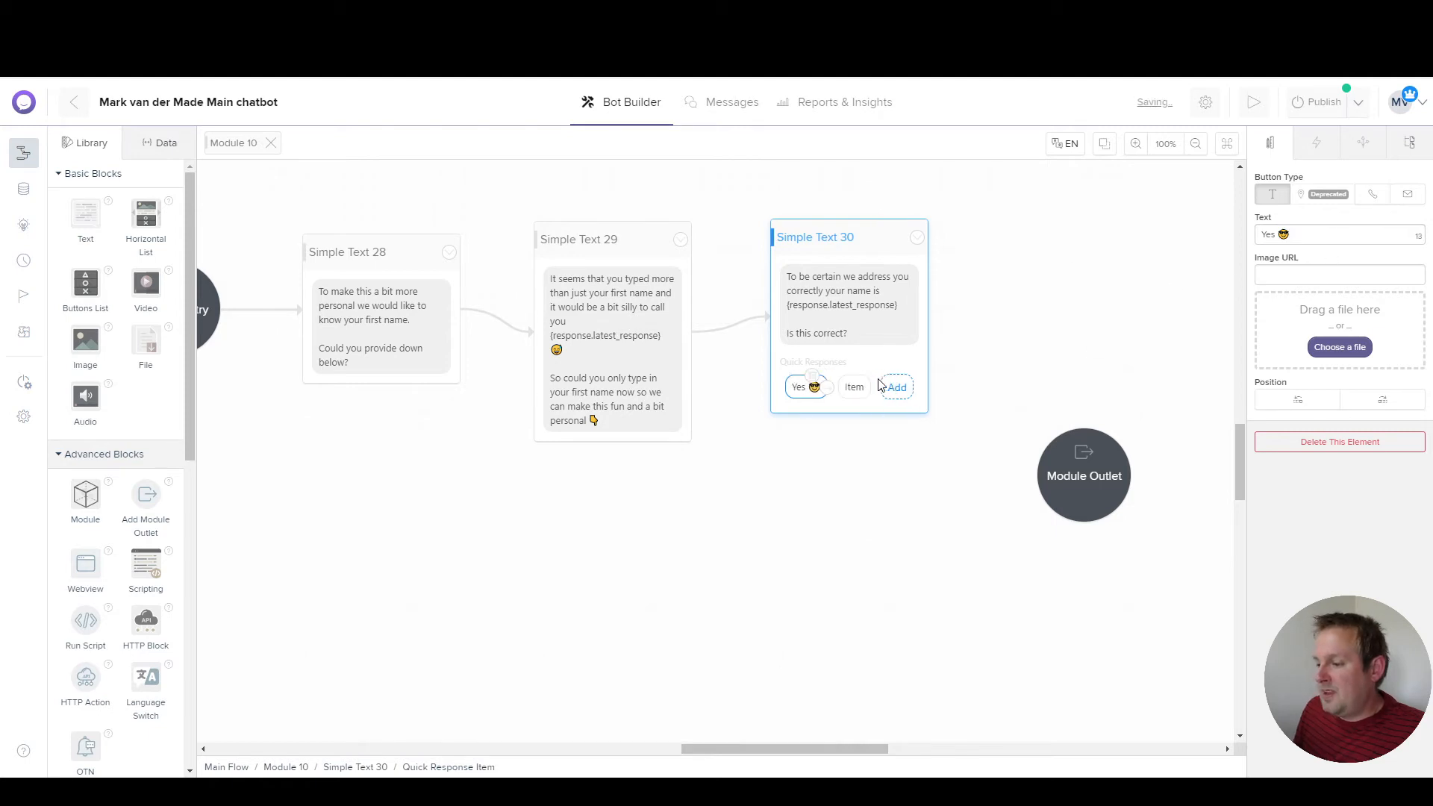
double_click(1309, 228)
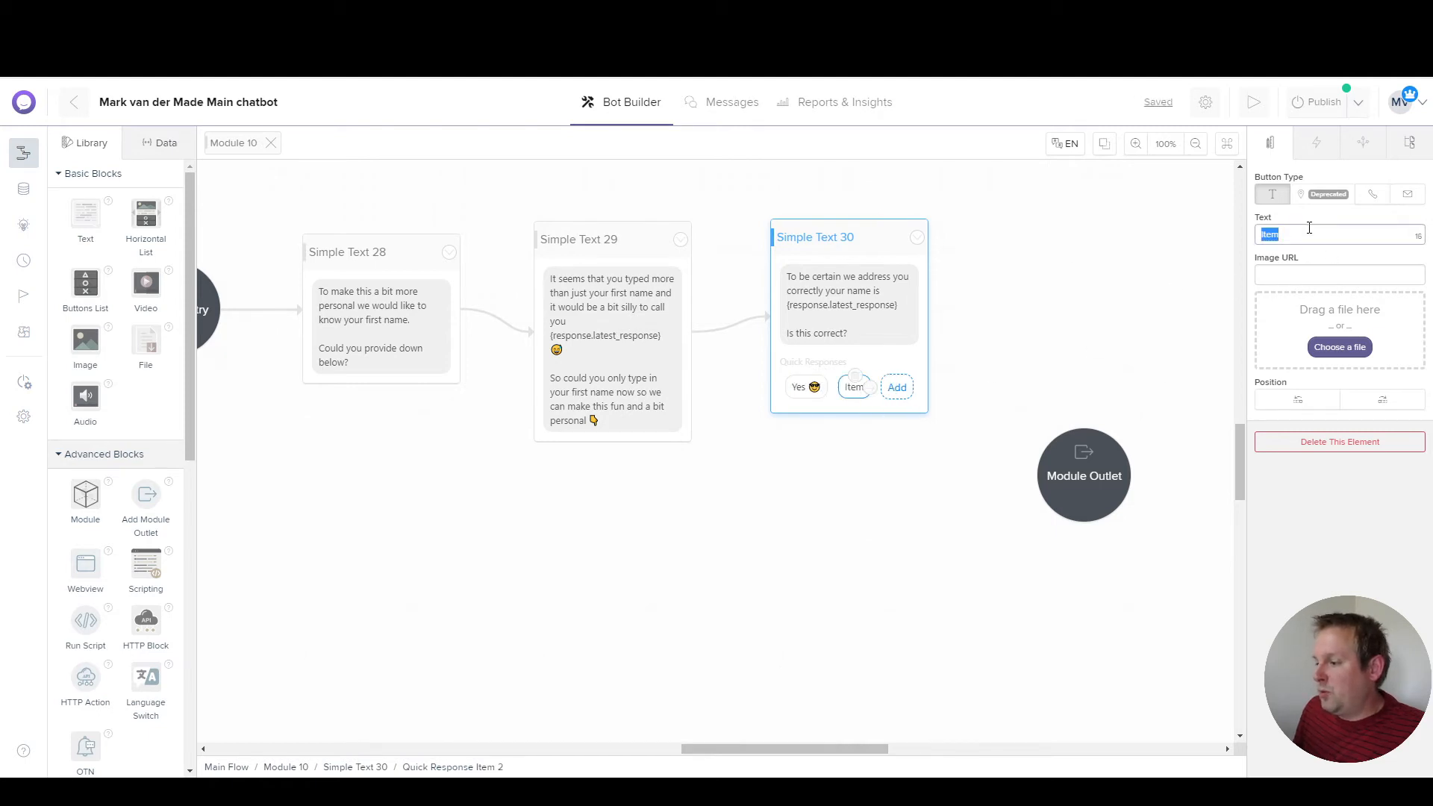
text(No chang)
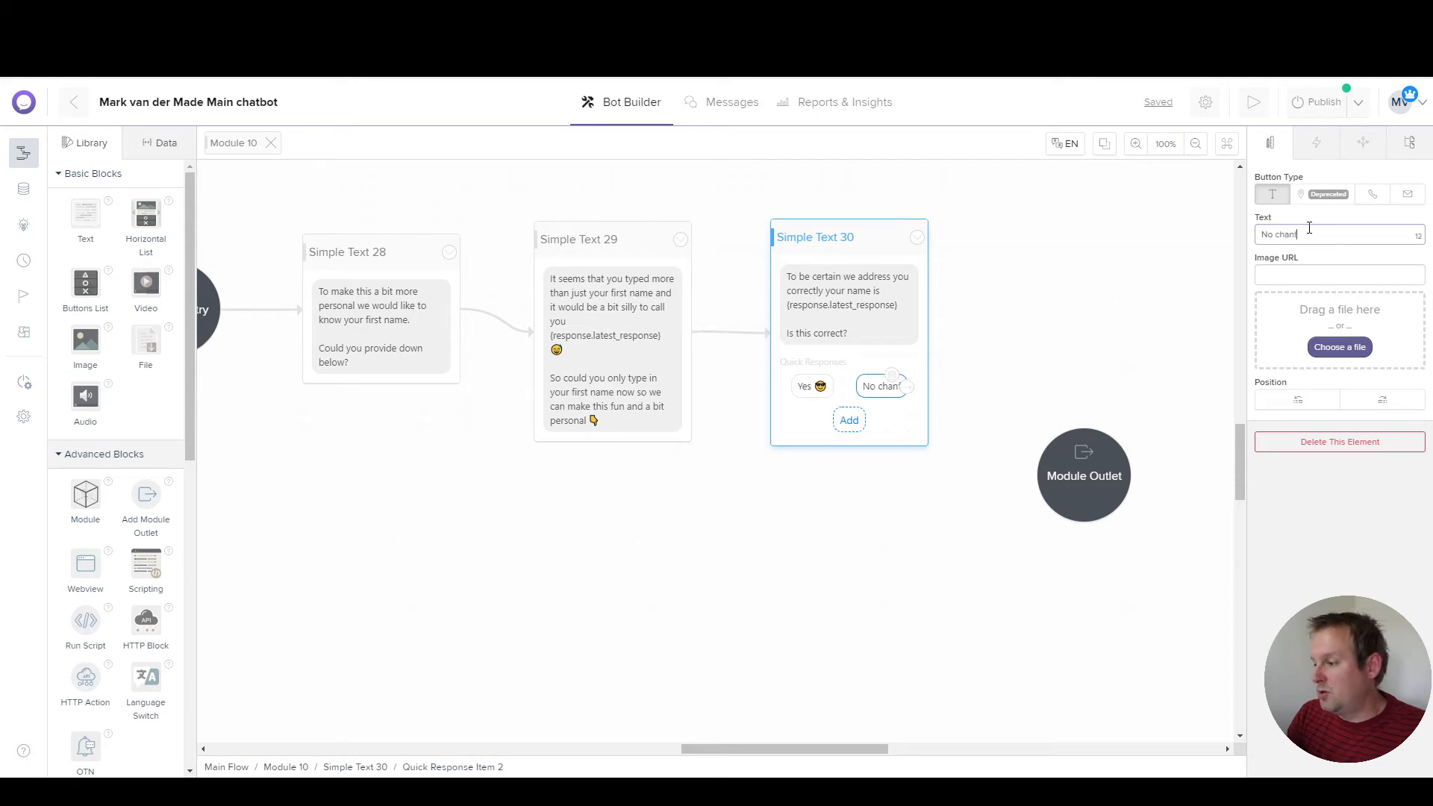
text(e please 😅)
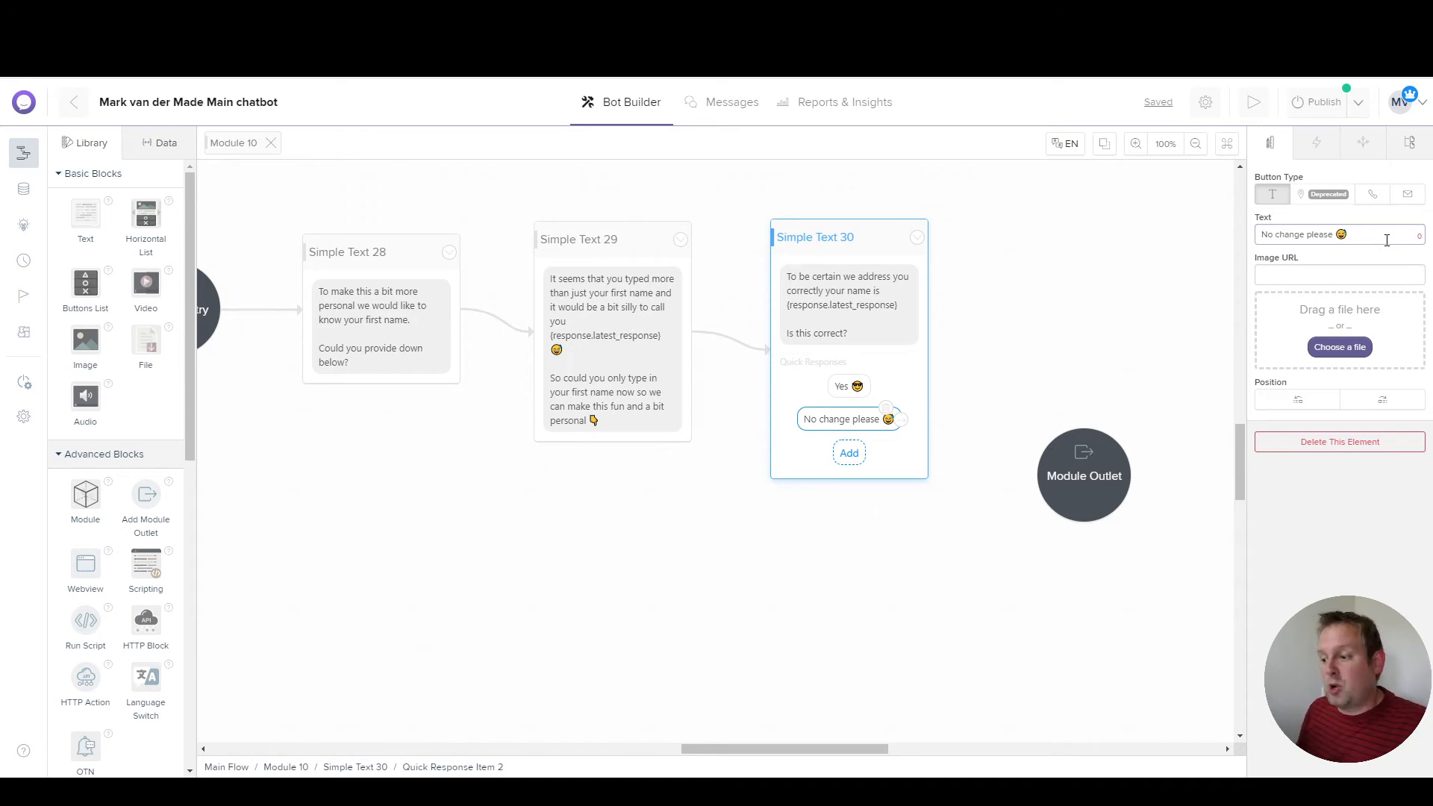
click(1004, 366)
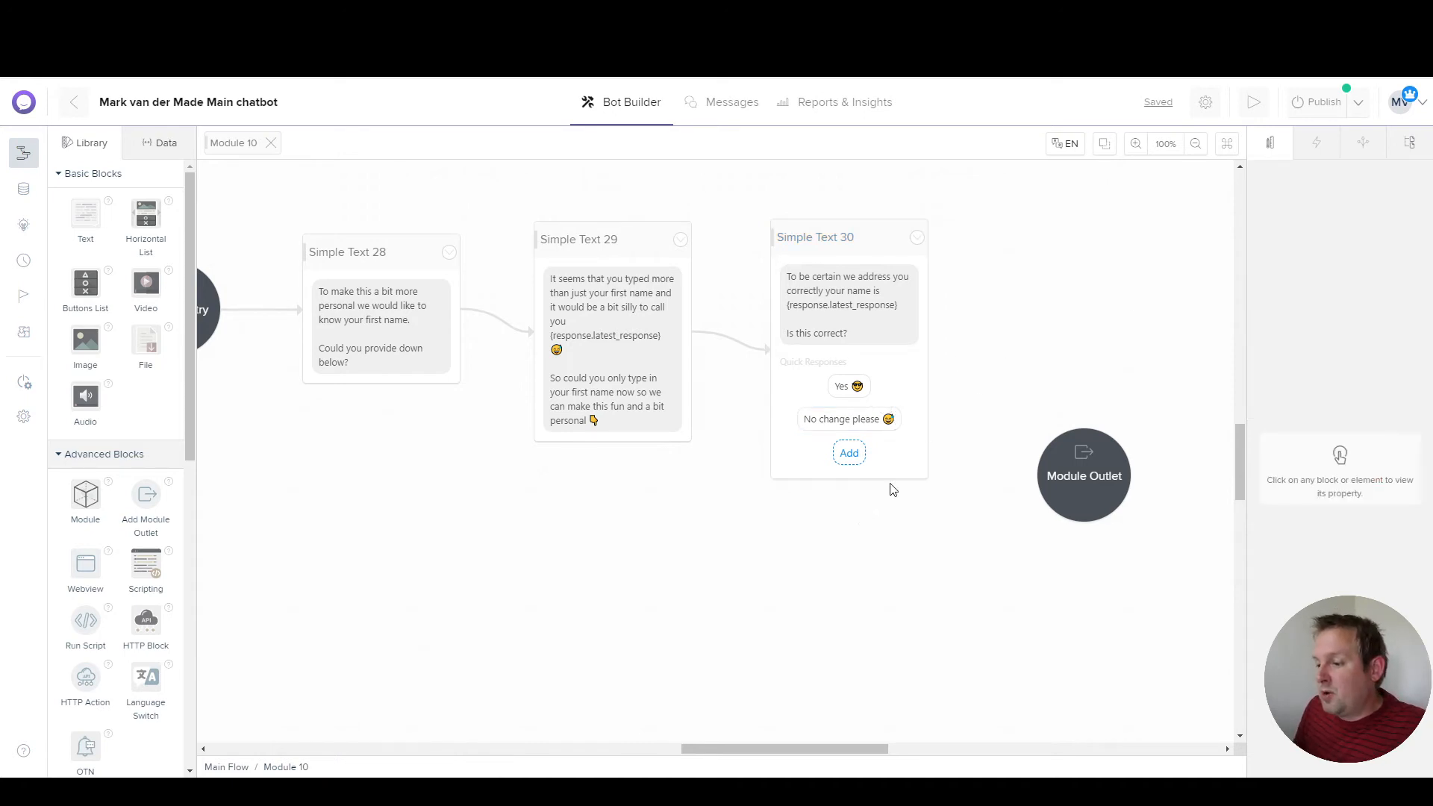
click(902, 425)
Step: Link 'No change please' to a new Simple Text 31 reading 'No problem just type in only your name down below right no'
drag(901, 422, 772, 554)
mouse_move(864, 537)
click(974, 548)
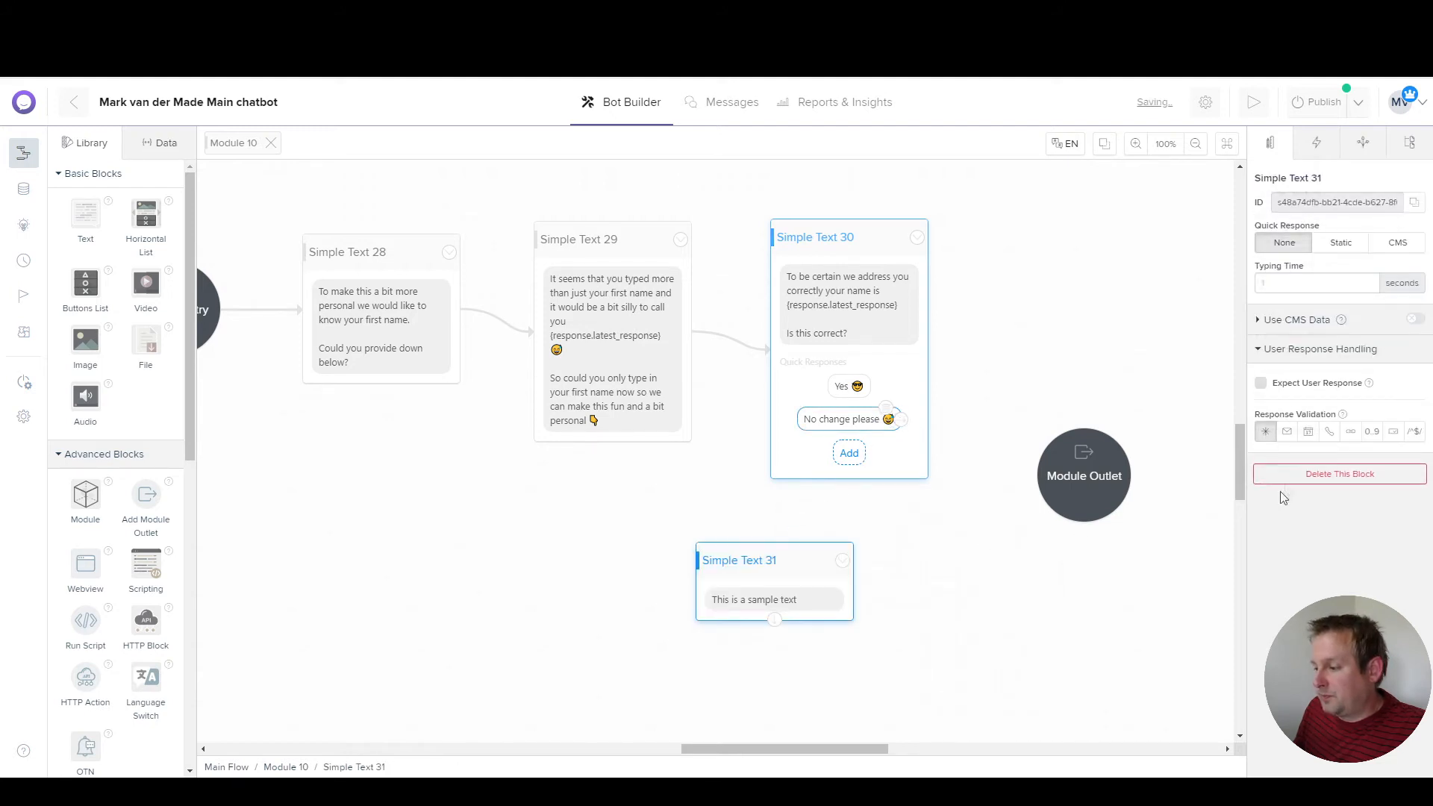
click(783, 601)
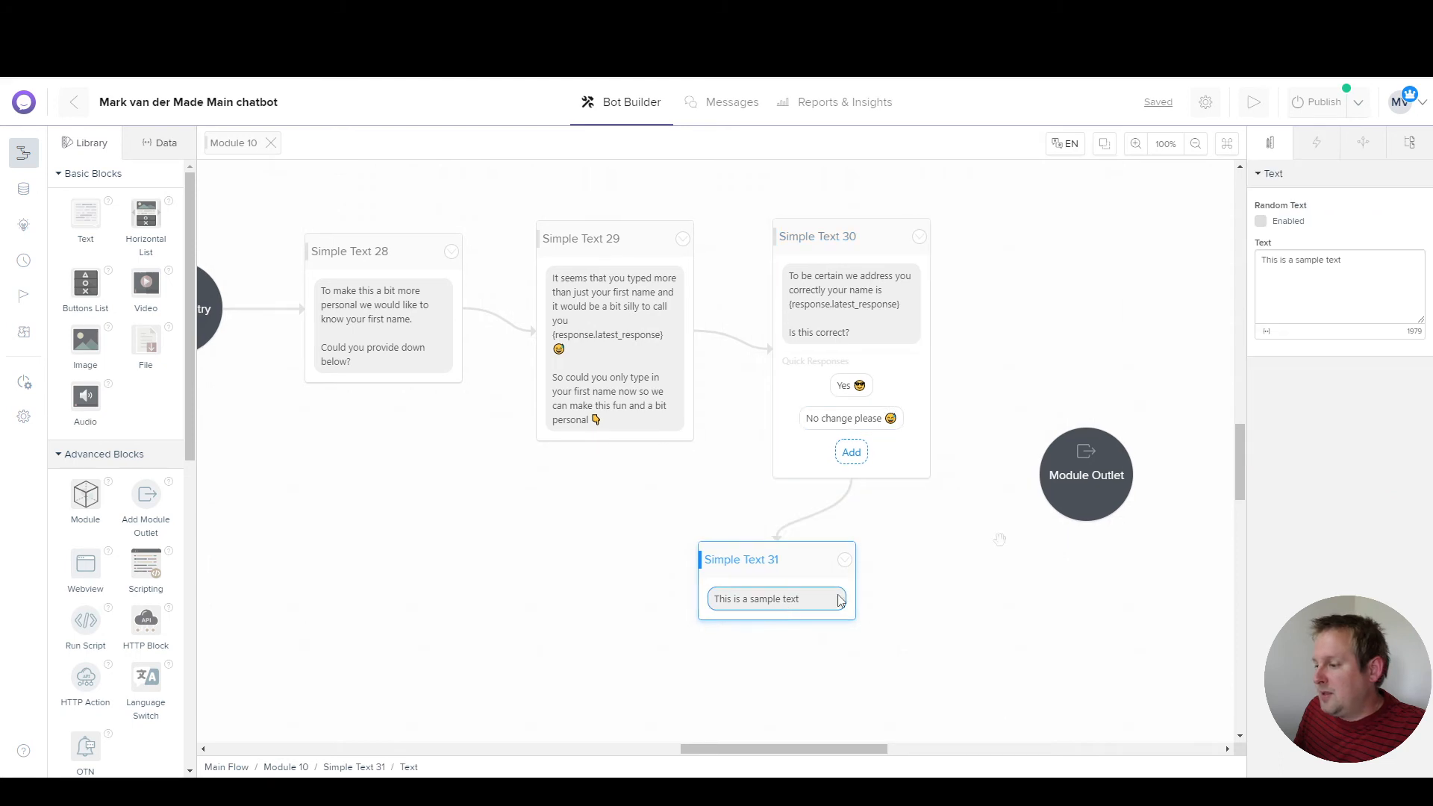
triple_click(1290, 274)
text(No p)
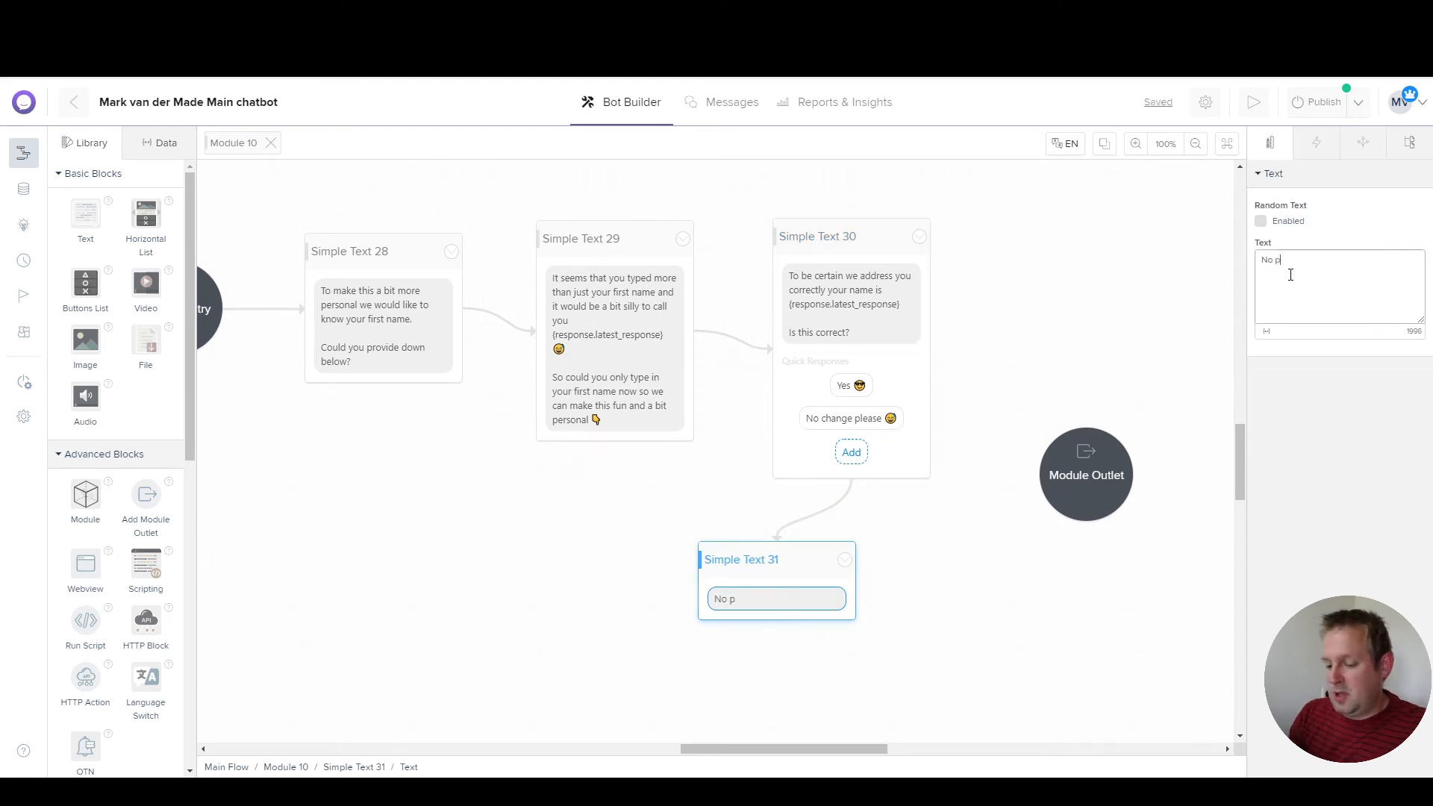
text(roblem just type in o)
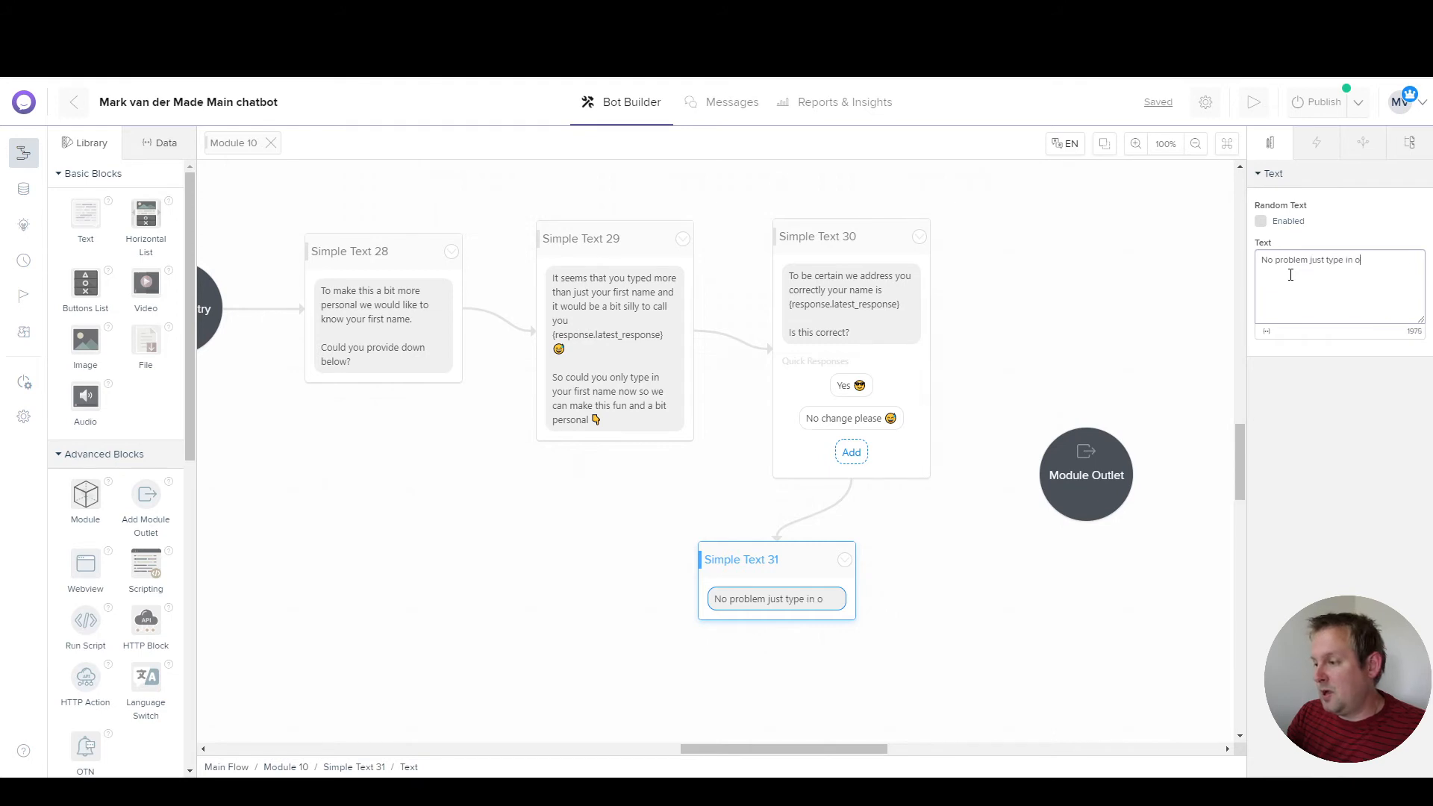
text(nly your name down below )
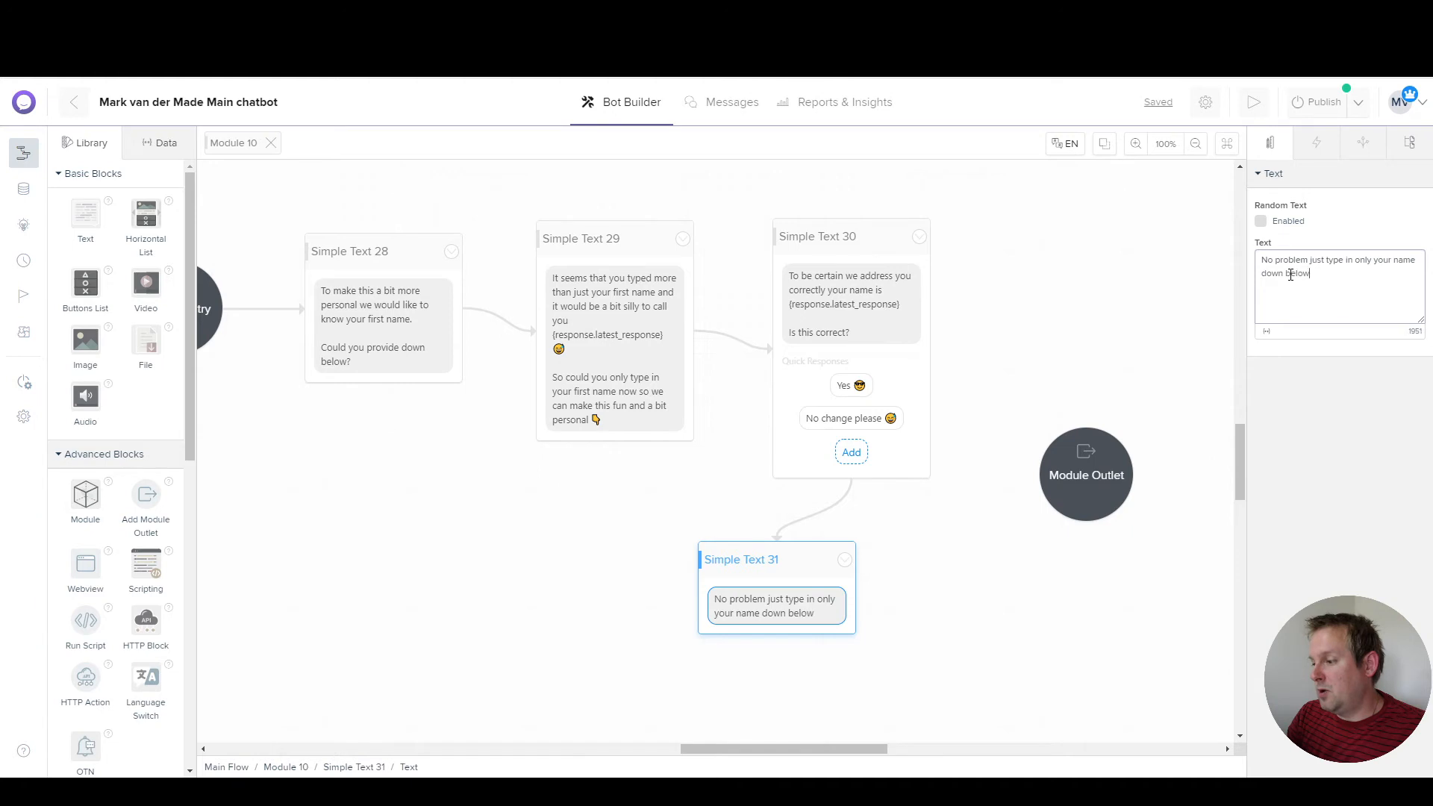
text(right now)
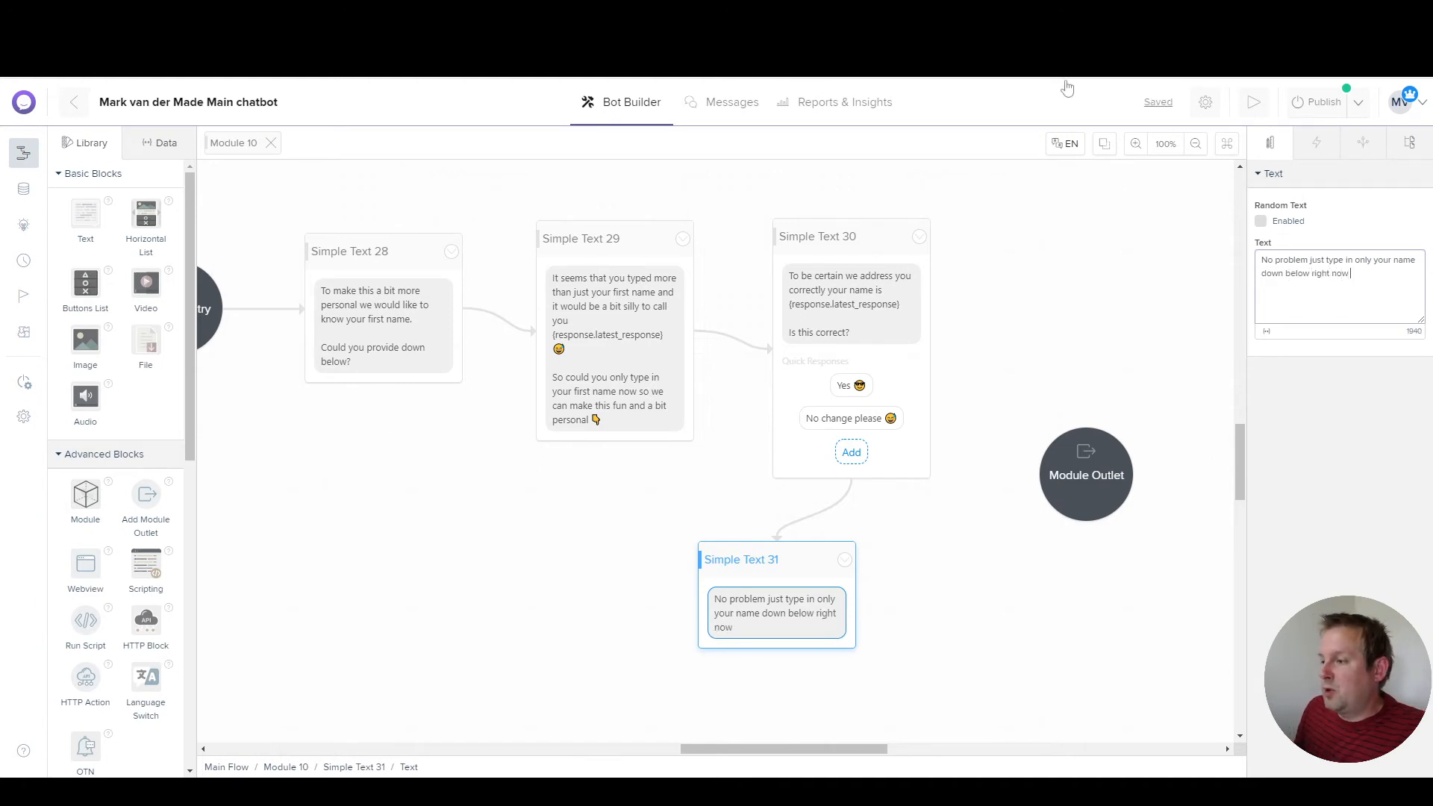
Step: Place Simple Text 31 under Simple Text 30, make it expect a user response, and tidy the layout
drag(782, 576, 860, 569)
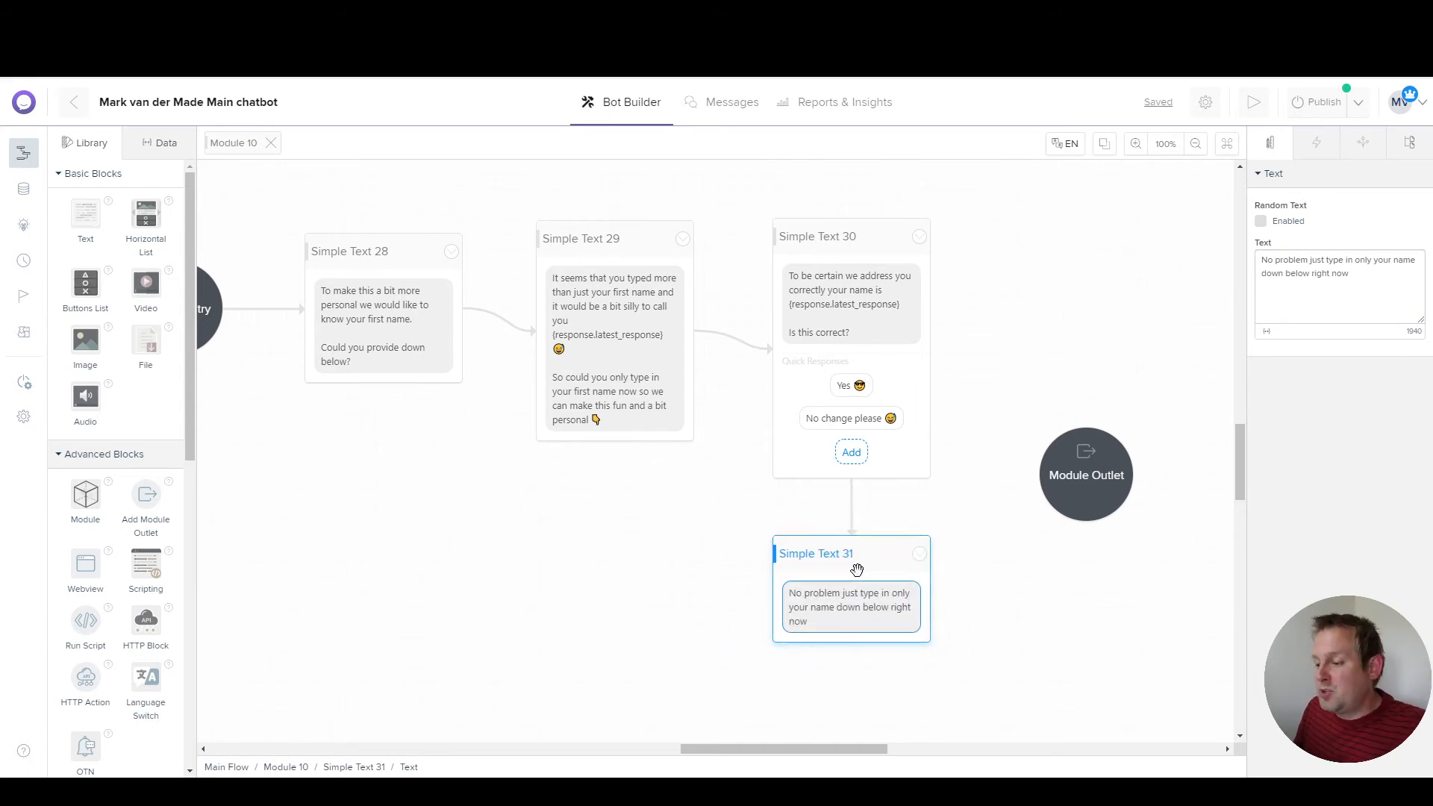
click(843, 562)
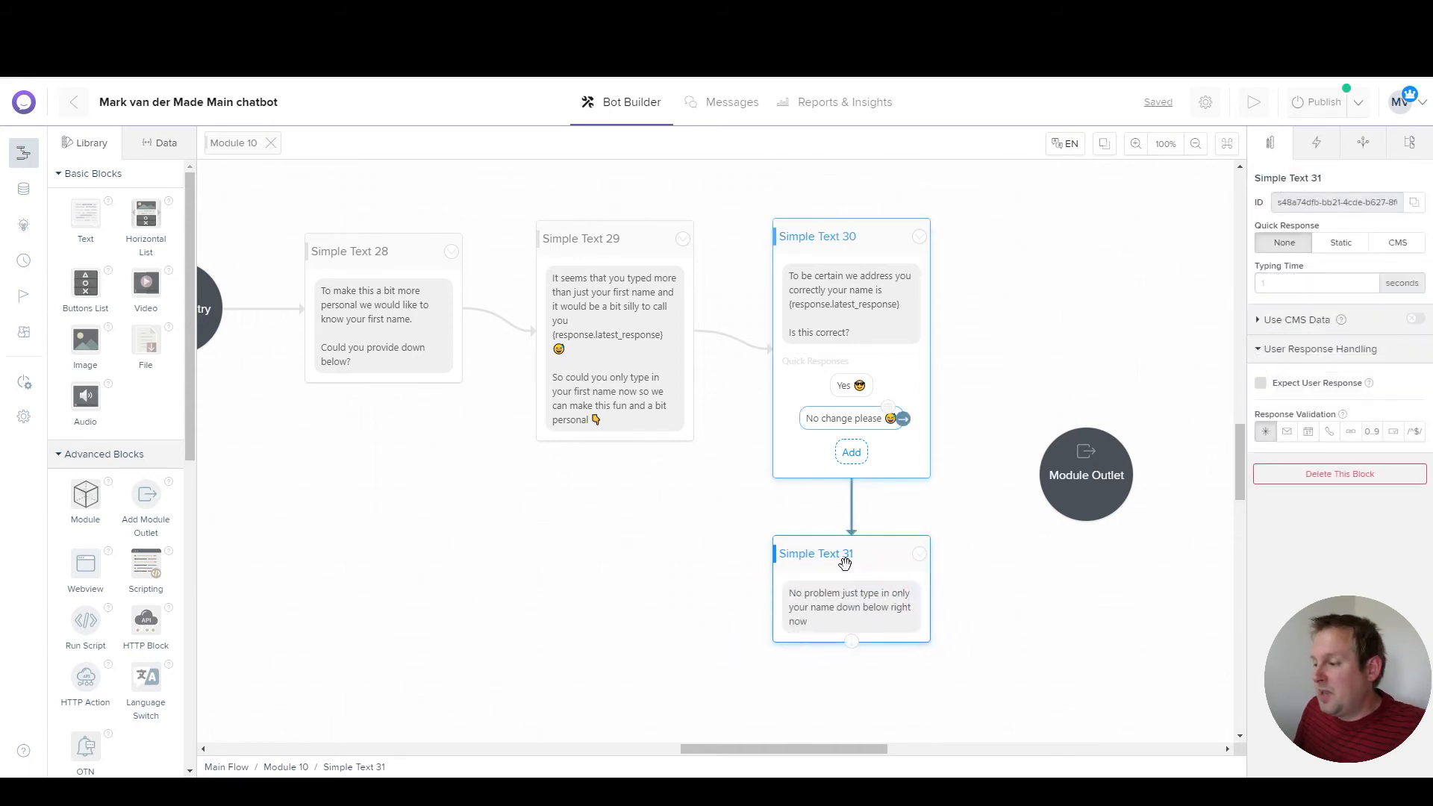
click(1261, 385)
drag(1103, 472, 1206, 467)
drag(1073, 361, 732, 369)
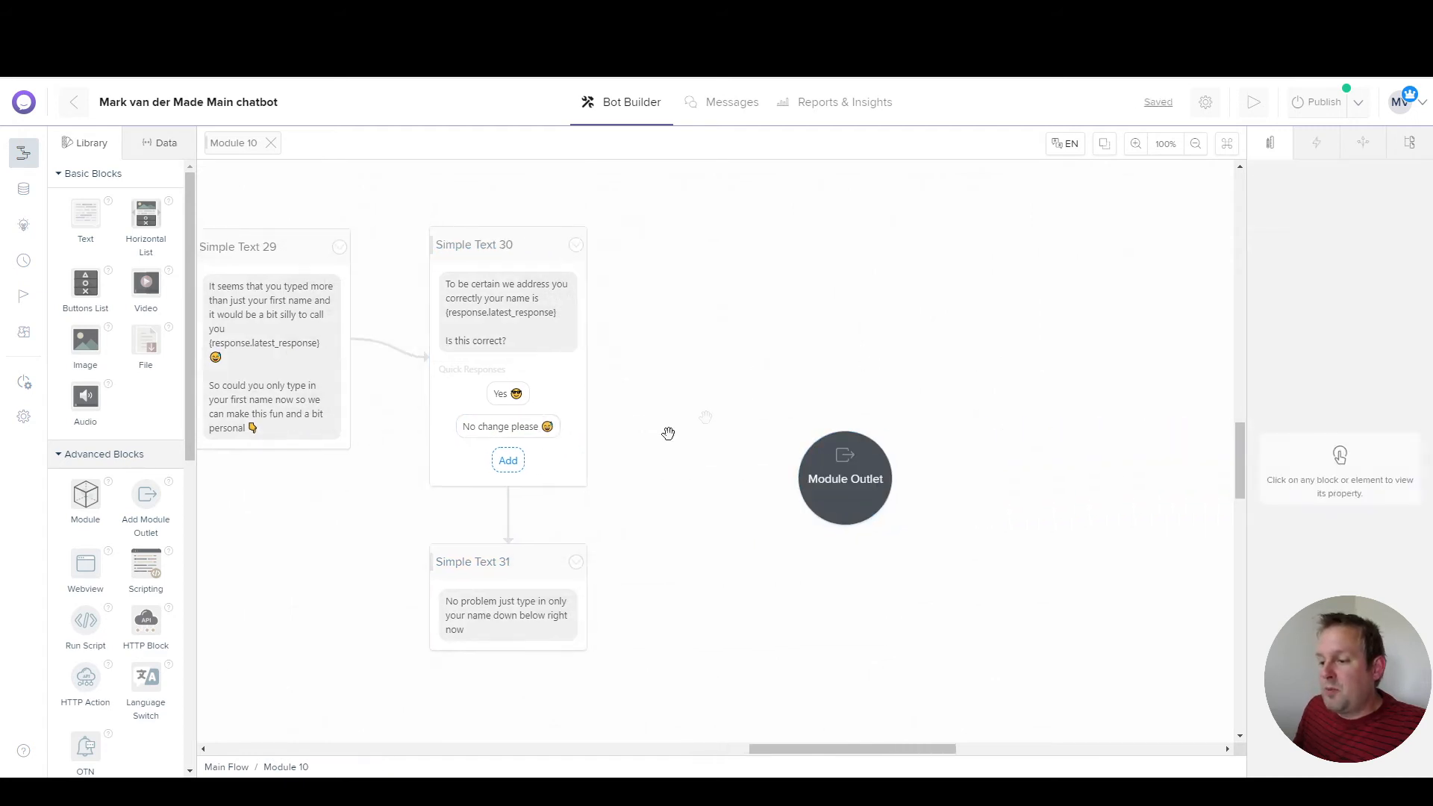
click(498, 426)
click(520, 399)
Step: Link the Yes reply to Update User Attributes 5, setting first_name to {response.latest_response}
drag(531, 400, 656, 247)
mouse_move(705, 248)
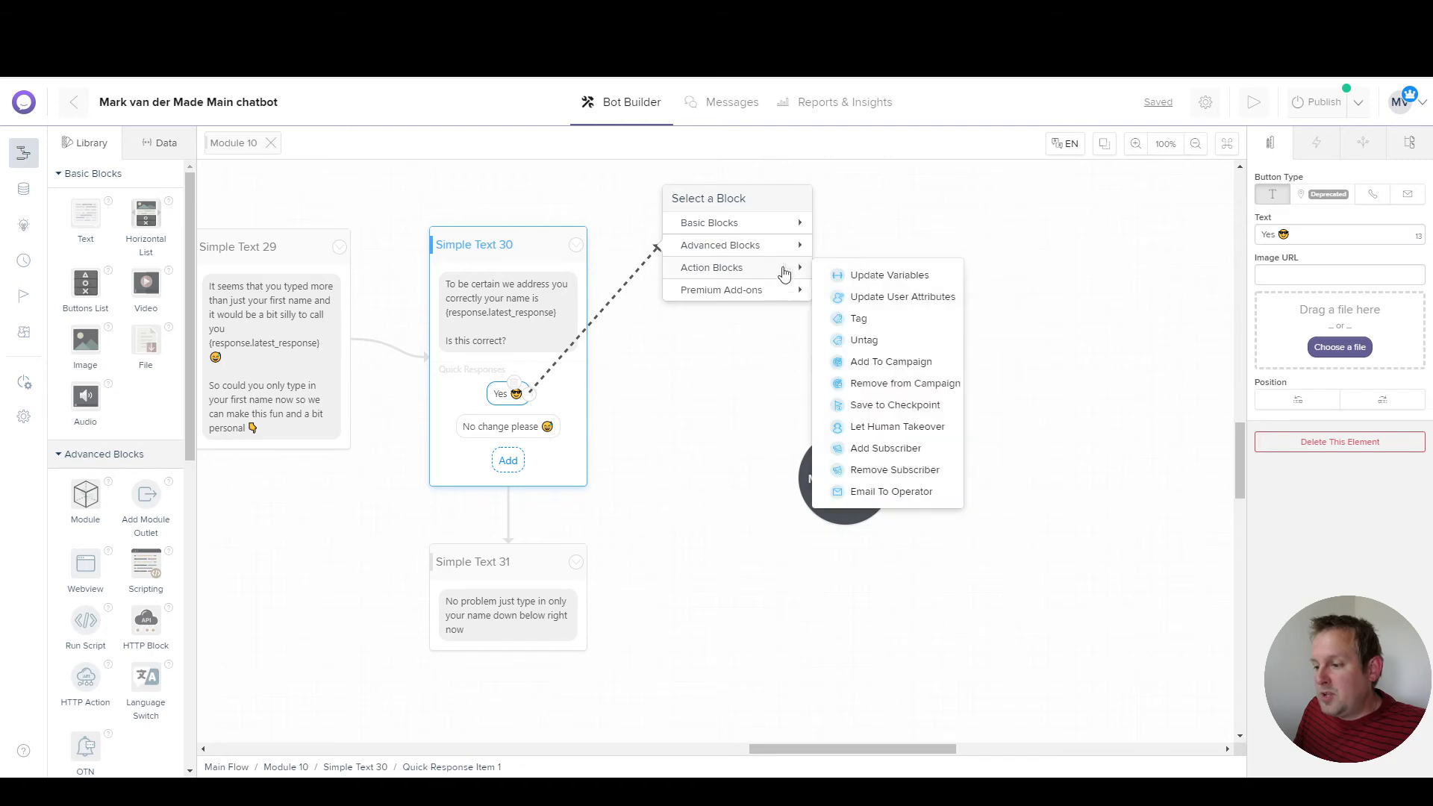
click(868, 298)
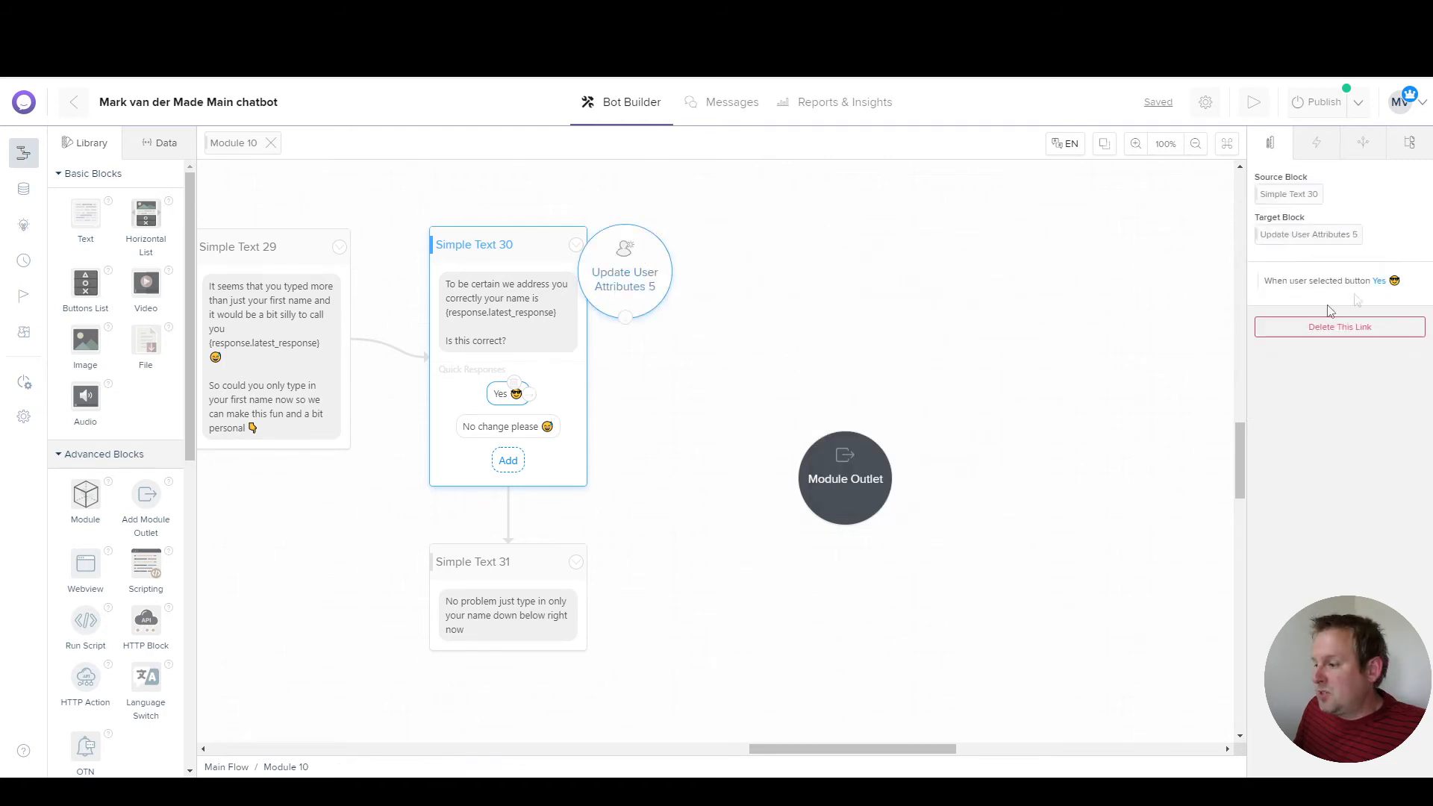
click(1275, 289)
click(1142, 251)
click(1105, 286)
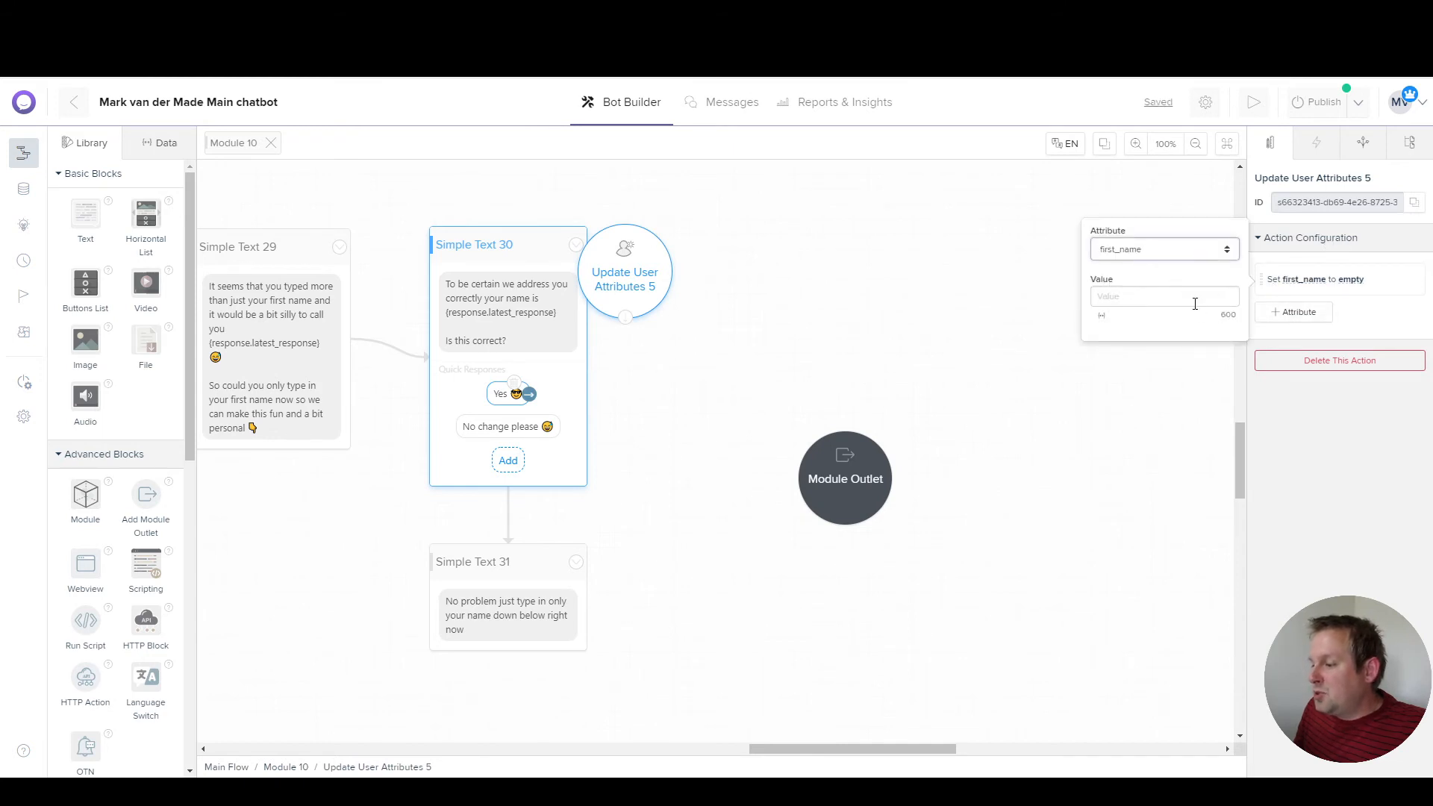
click(1103, 316)
scroll(1153, 507, down, 2)
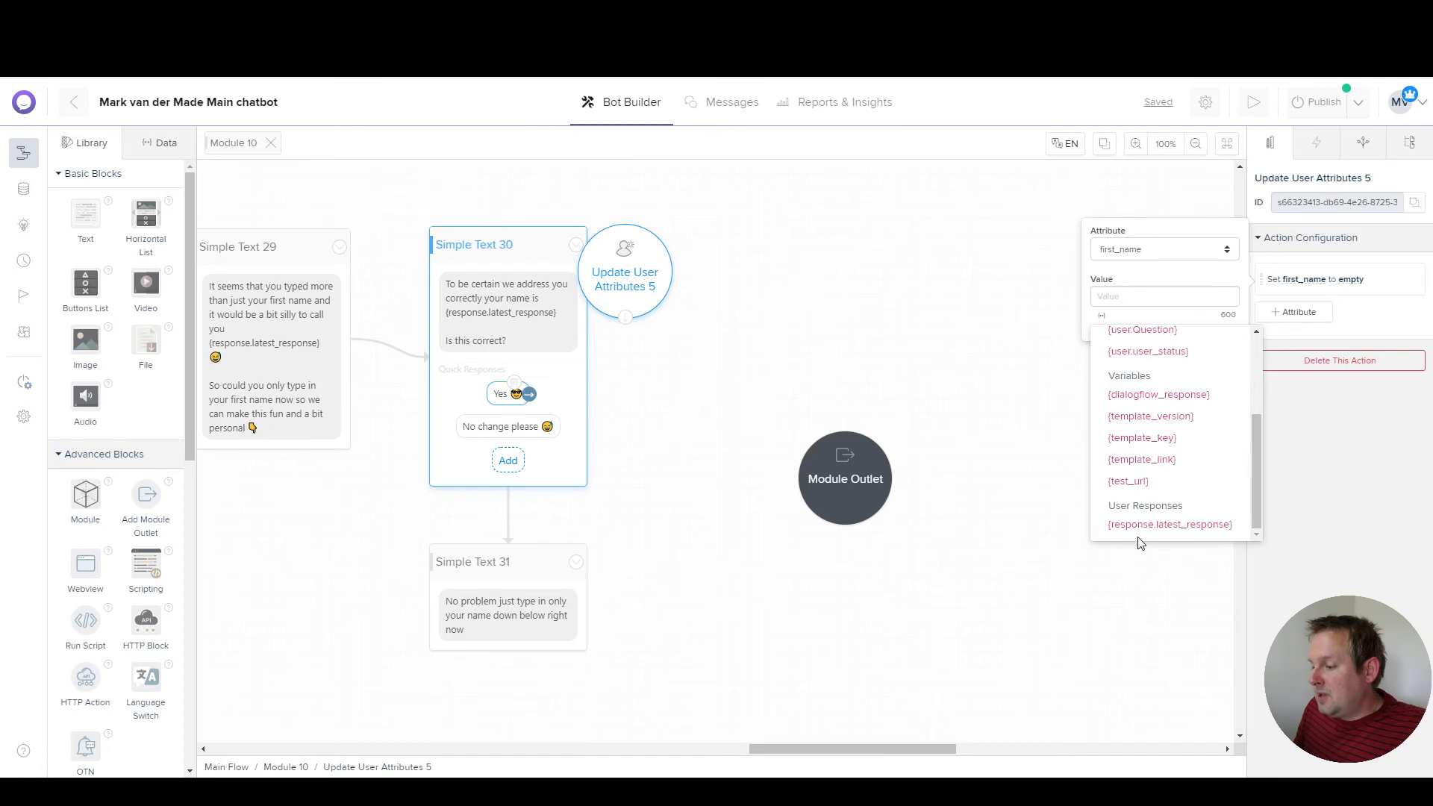
click(1146, 527)
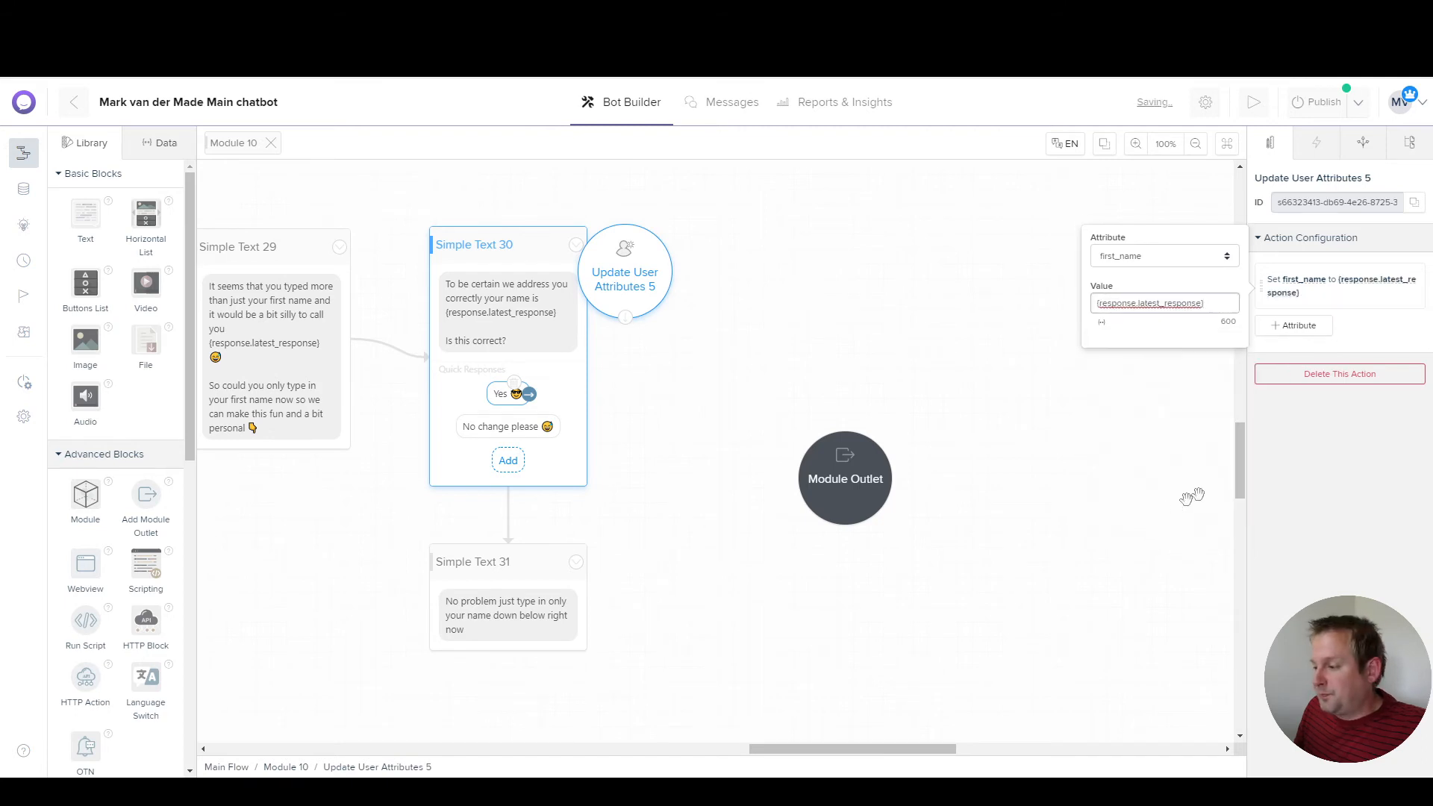
drag(624, 273, 709, 269)
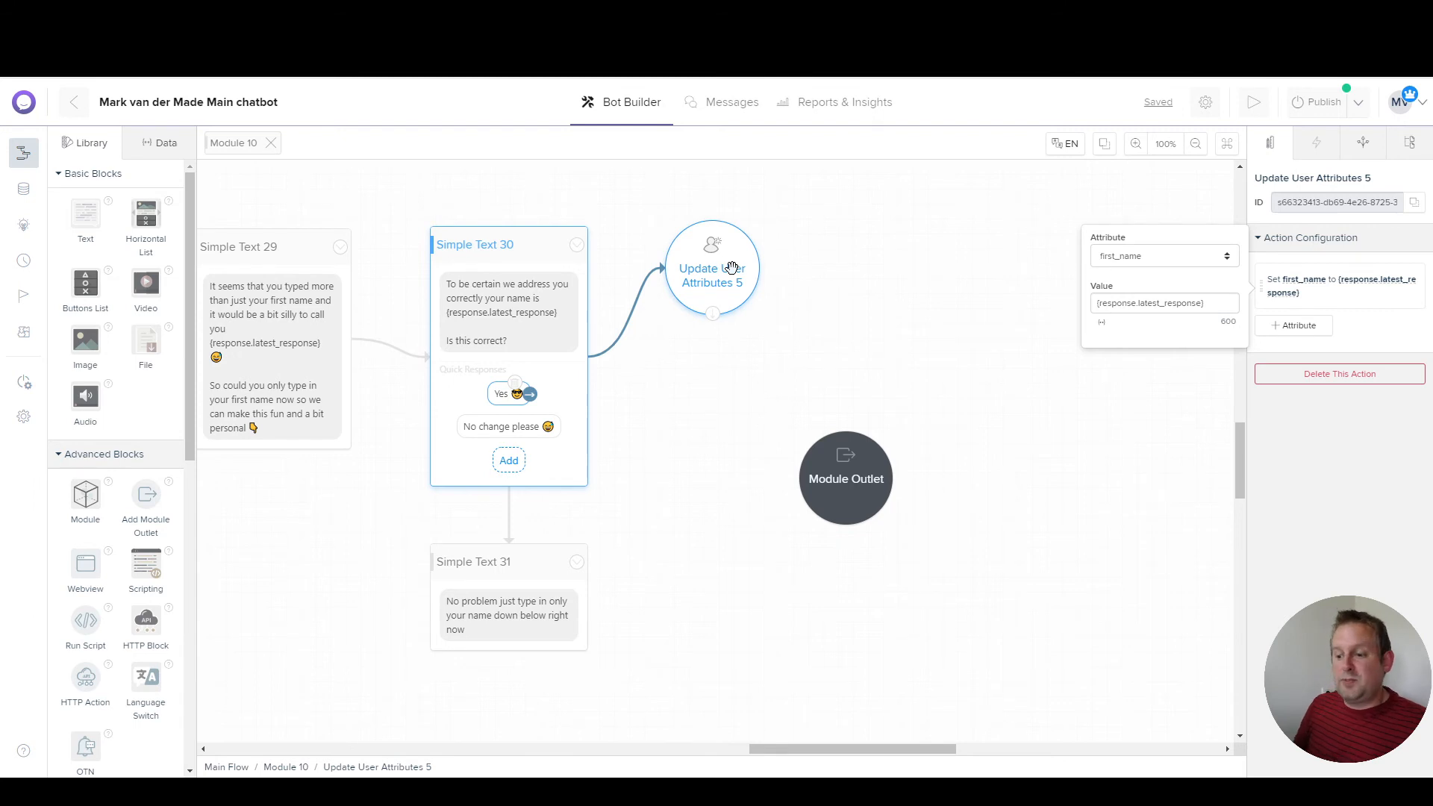
Step: Link Simple Text 31 into Update User Attributes 5 and add a text block after it
click(536, 573)
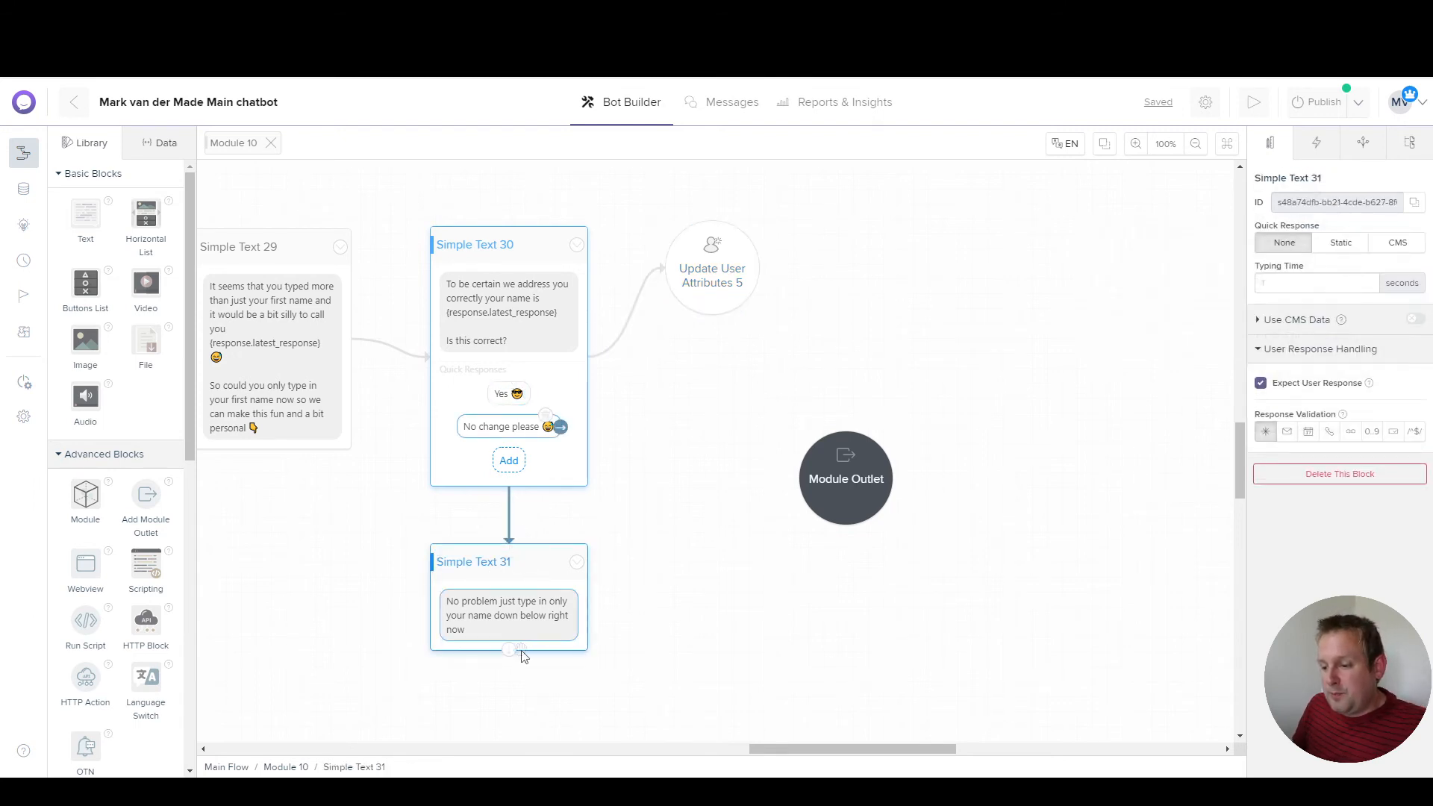
drag(509, 649, 700, 261)
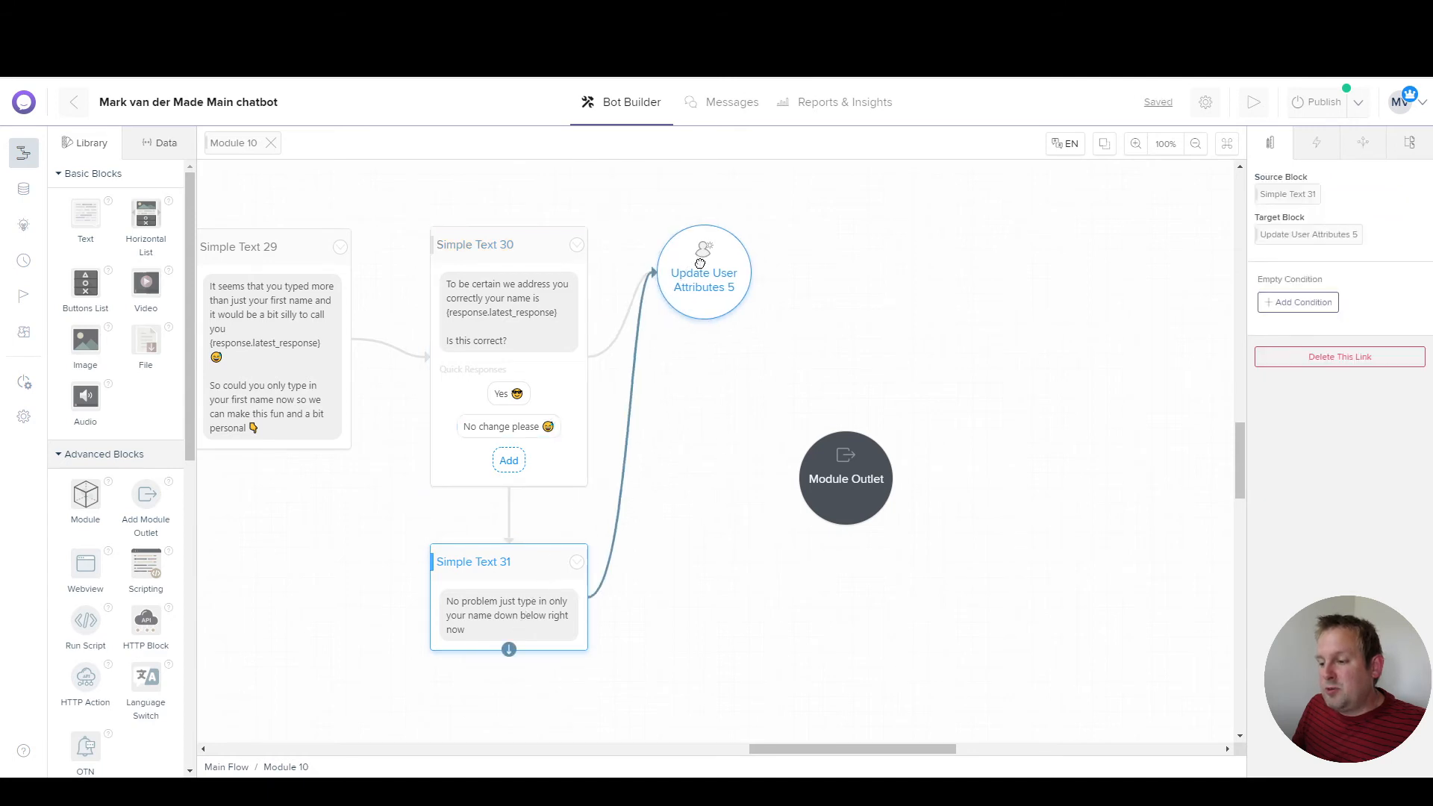
drag(704, 317, 846, 234)
mouse_move(977, 209)
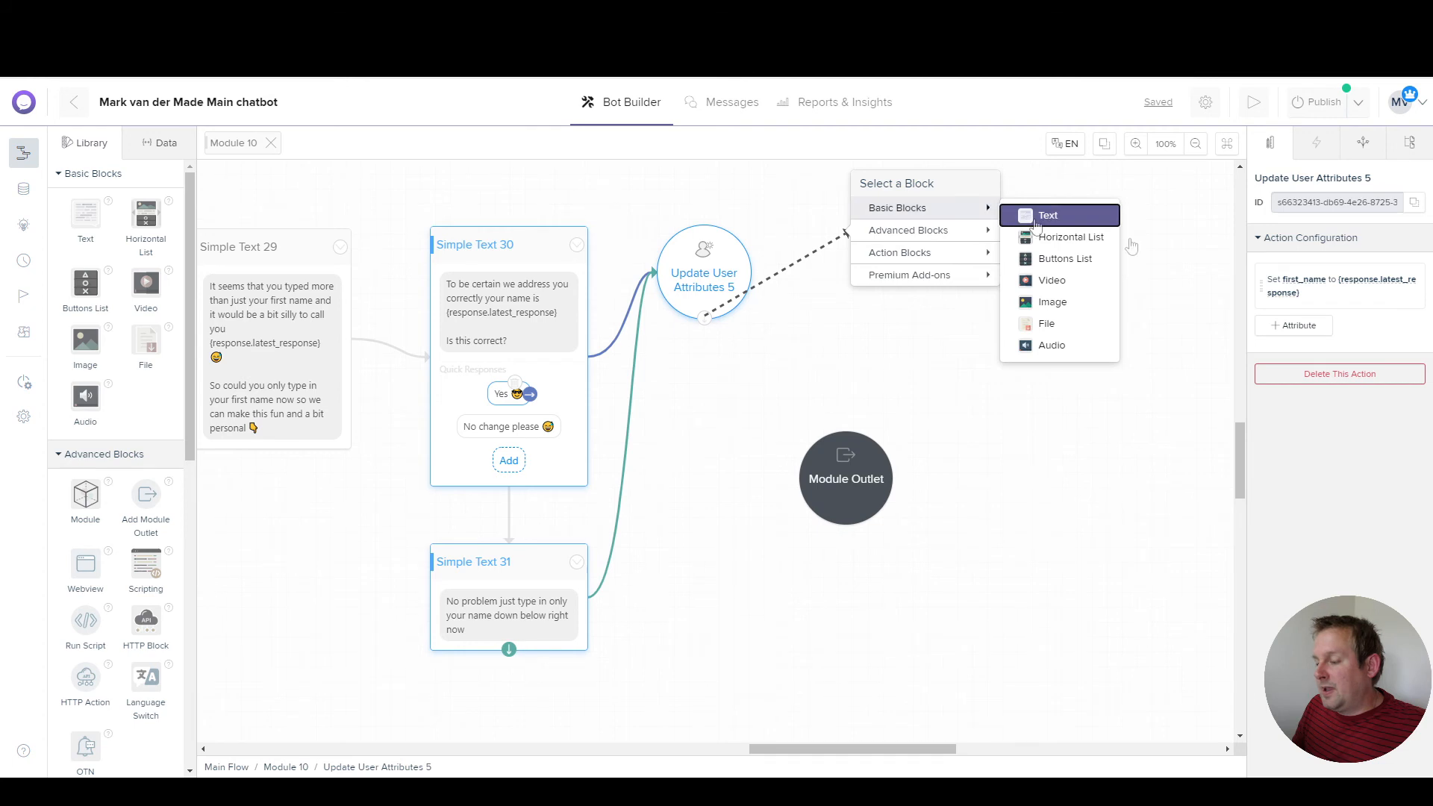
click(1041, 215)
Step: Replace Simple Text 32's text with 'It is nice to meet you {first_name}'
click(885, 272)
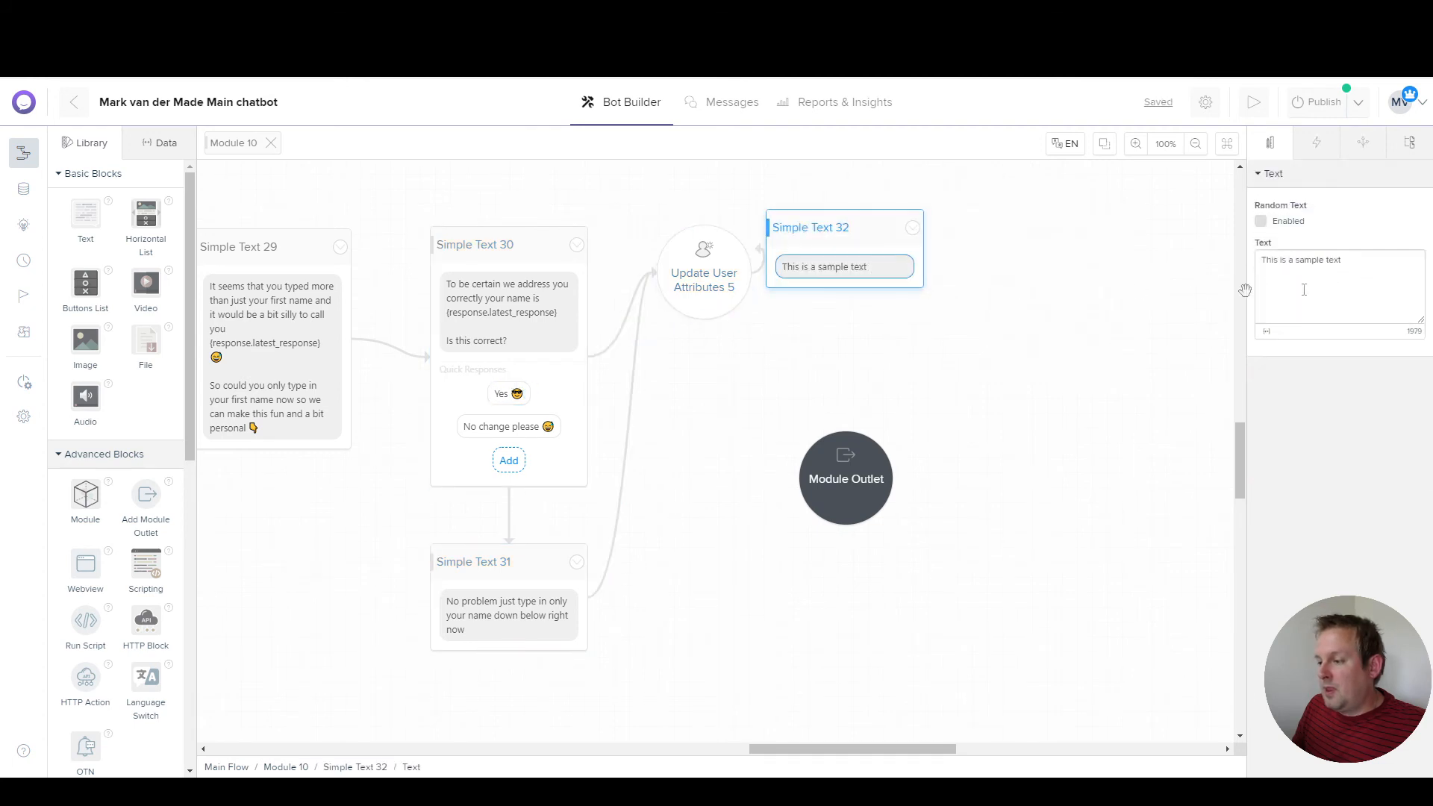
double_click(1358, 290)
key(ctrl+a)
text({)
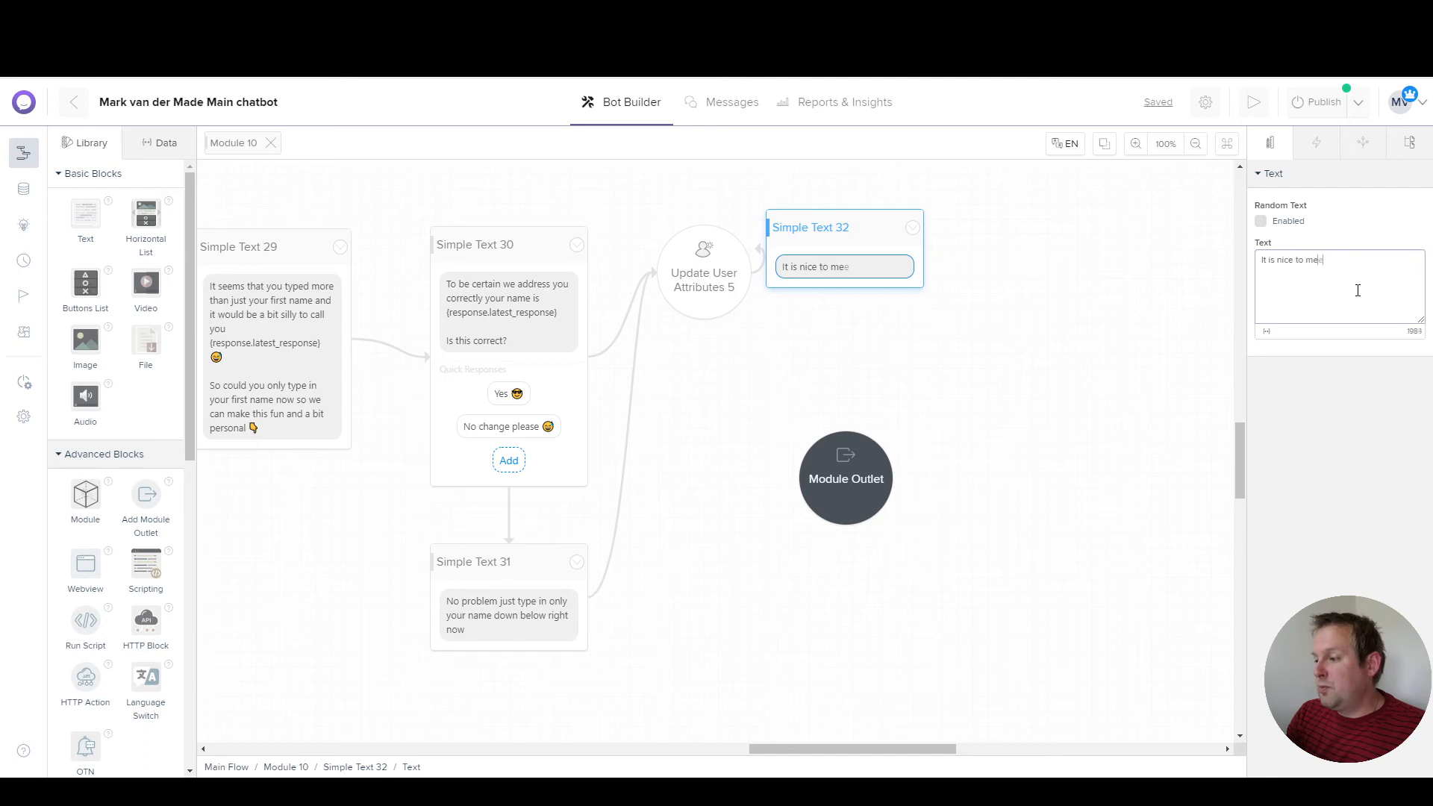
click(1266, 331)
click(1301, 402)
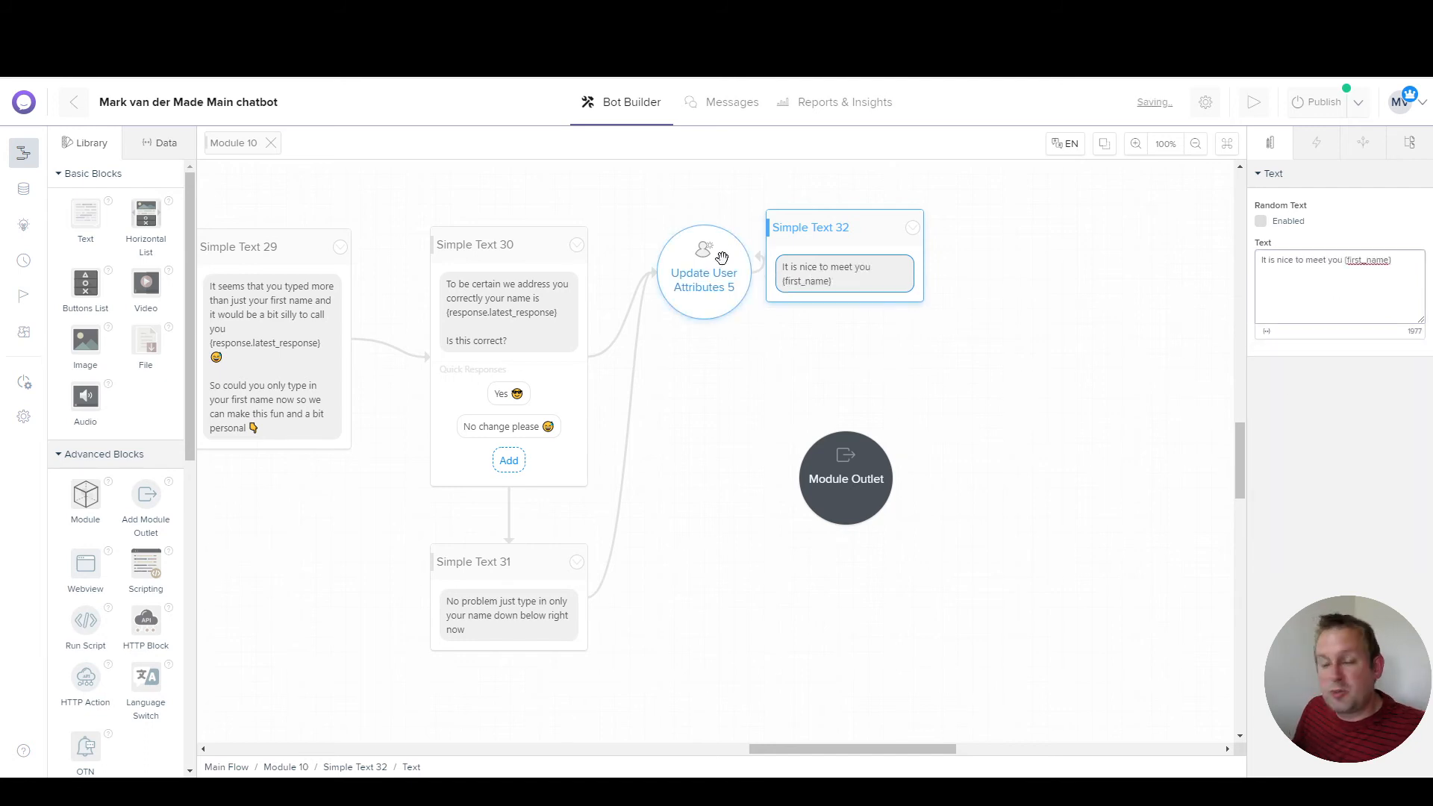
Step: Append a smiley to the greeting and tidy the positions of the blocks and Module Outlet
drag(844, 229, 909, 253)
click(936, 308)
click(1416, 268)
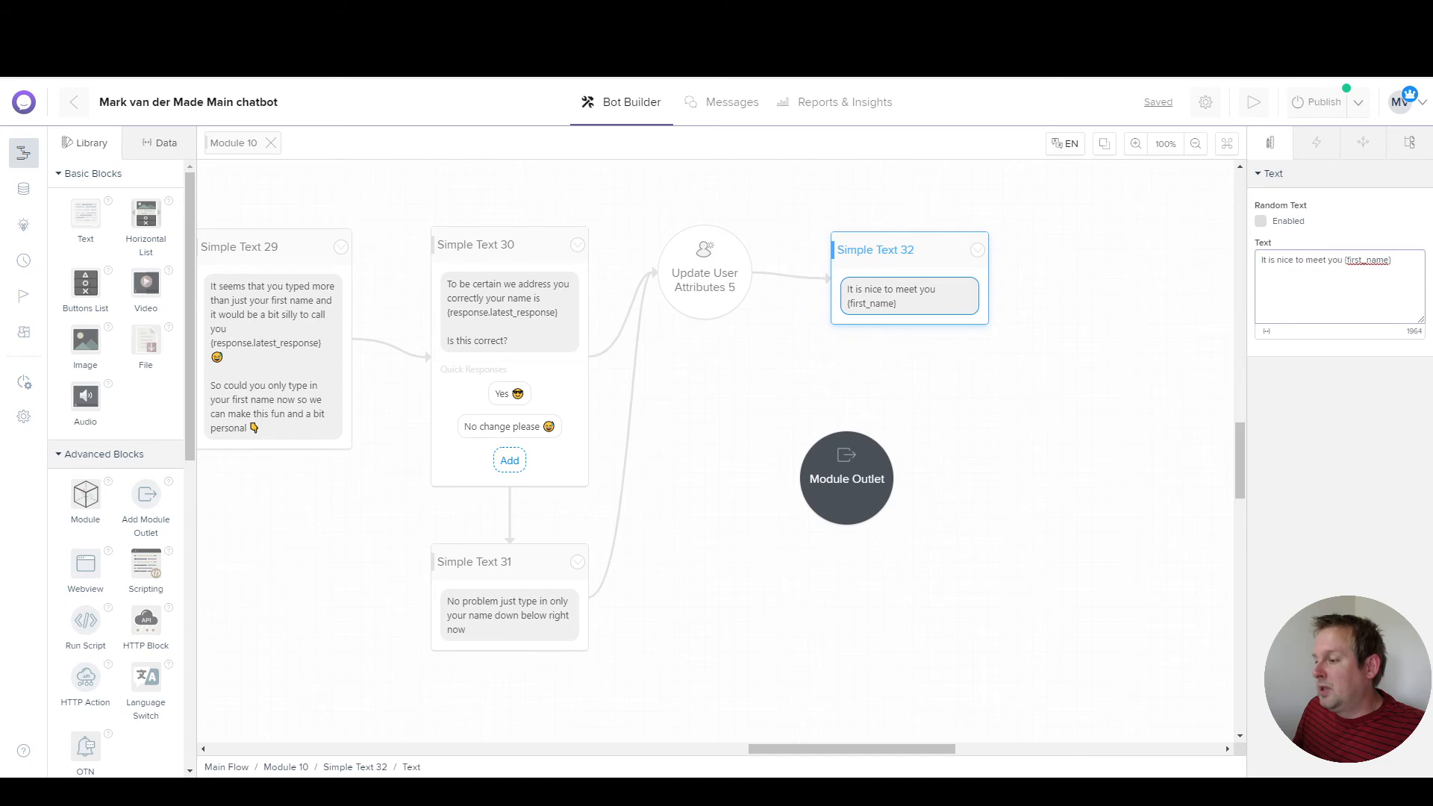
click(1420, 257)
text(😀)
click(1100, 325)
drag(710, 272, 734, 283)
drag(831, 506, 1092, 485)
drag(688, 579, 1132, 486)
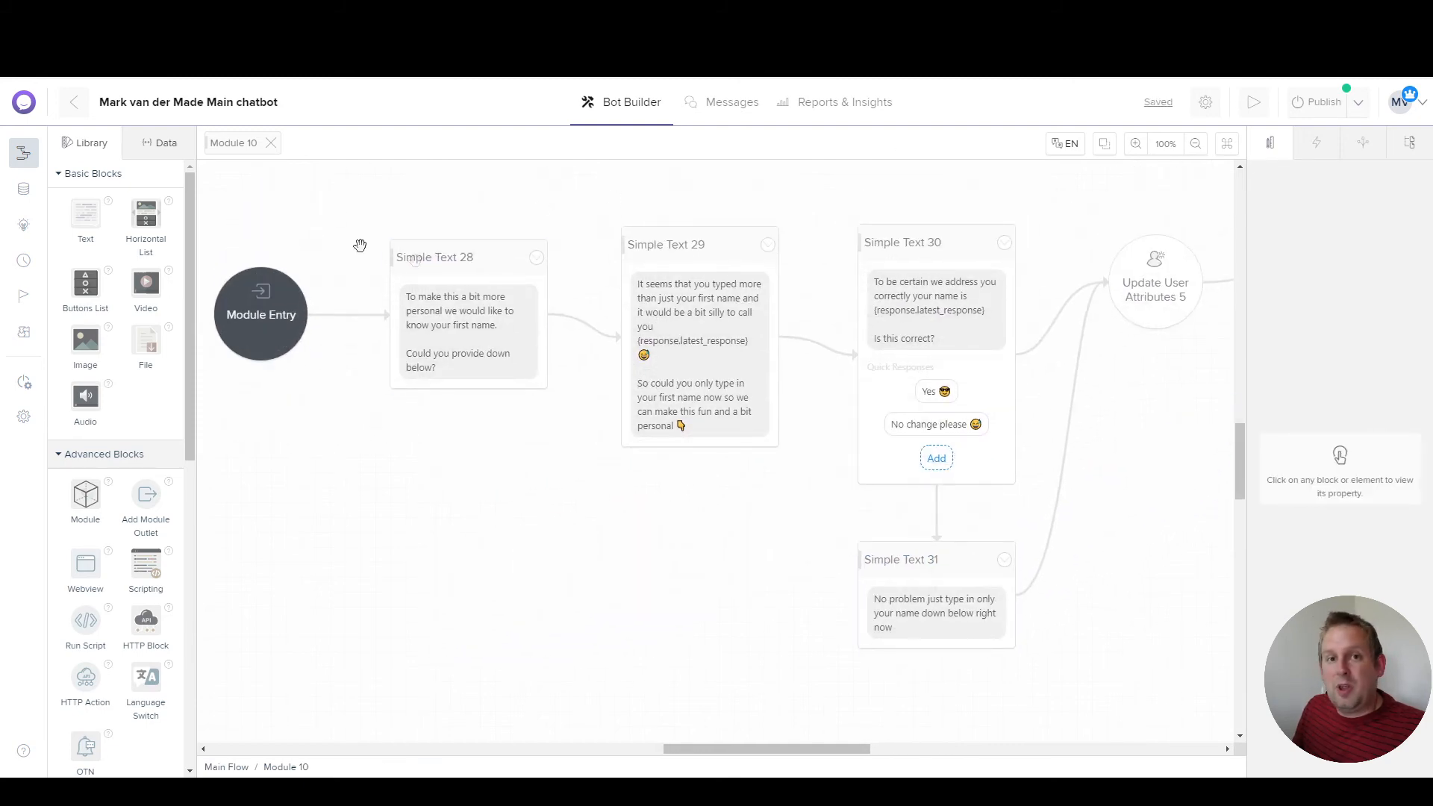
click(590, 325)
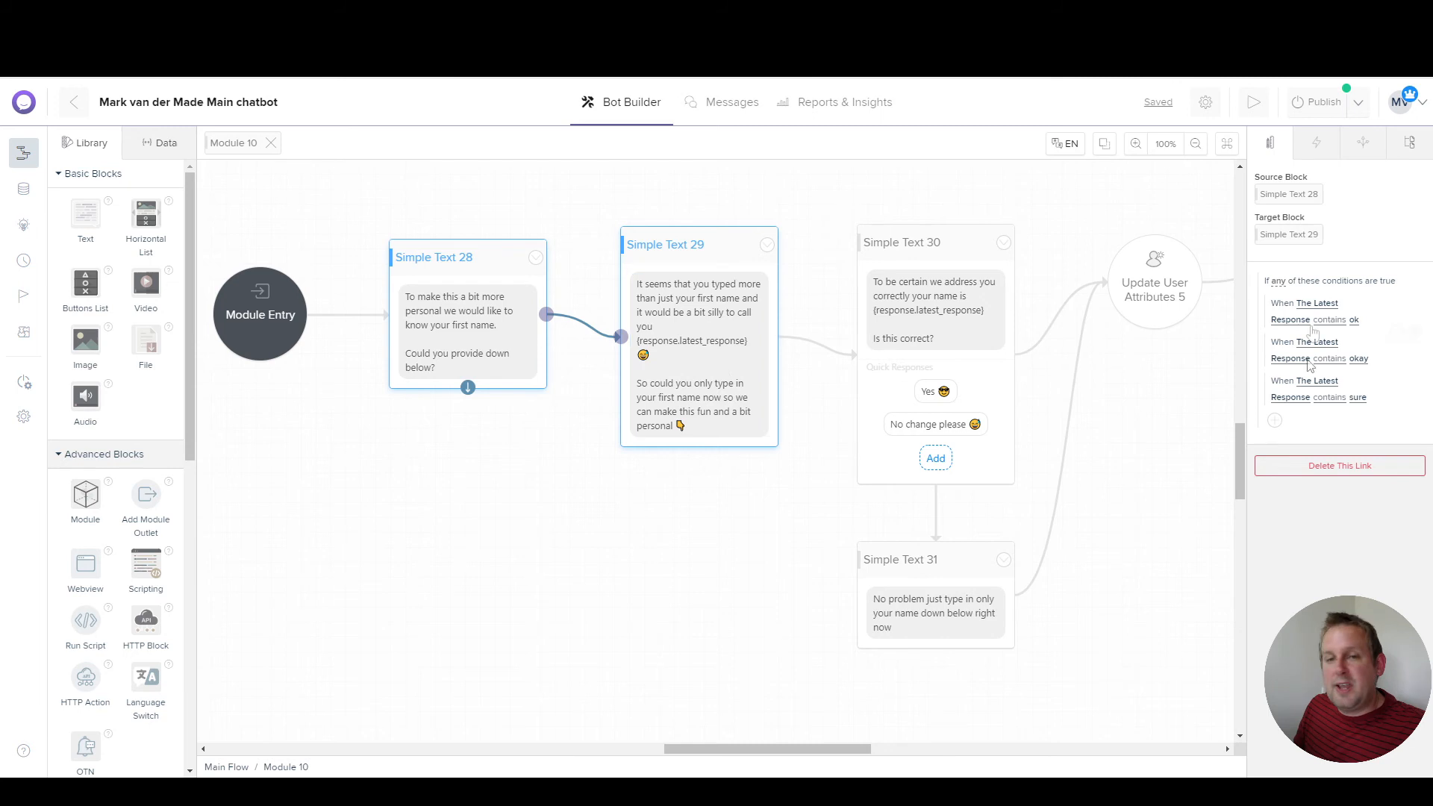
click(1316, 306)
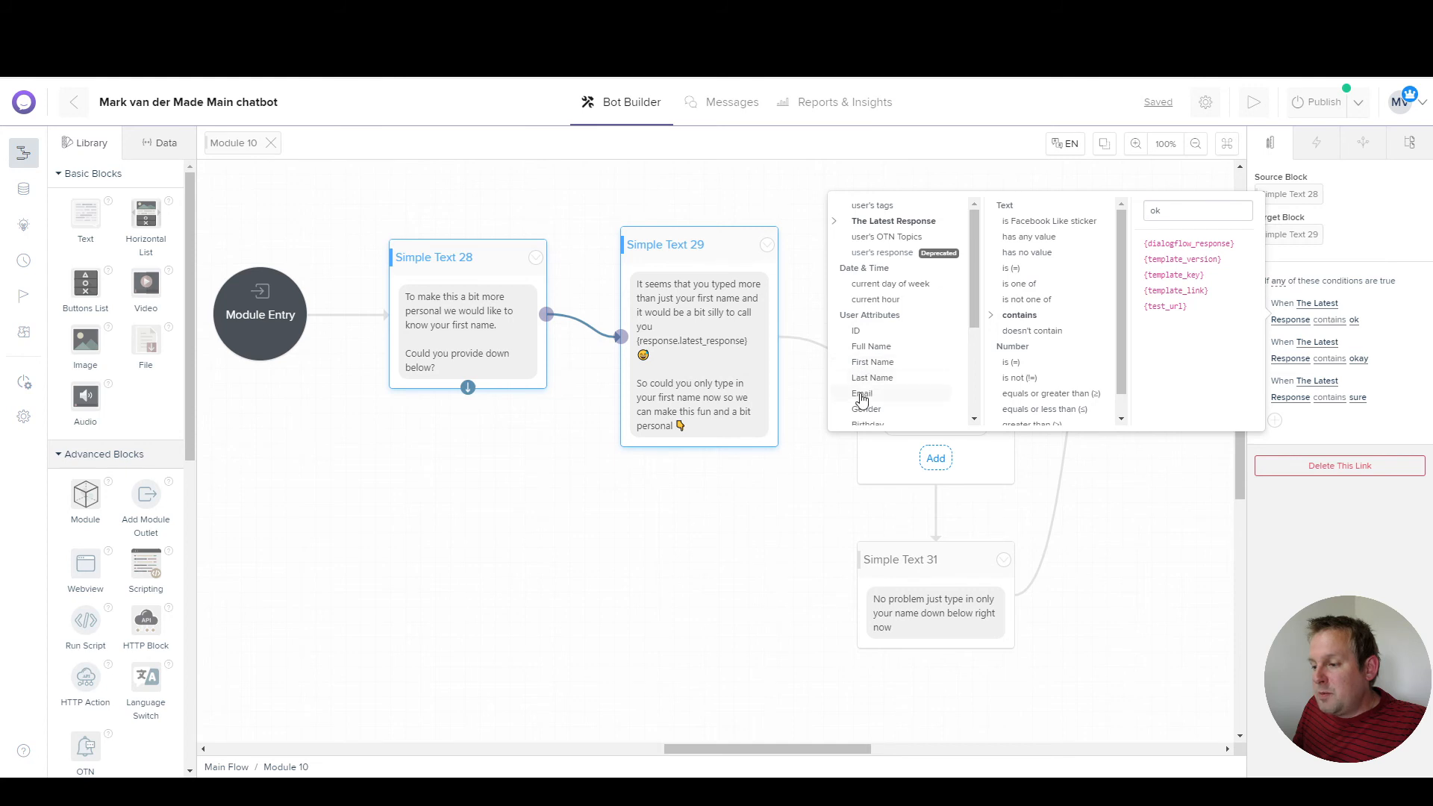
scroll(922, 401, down, 5)
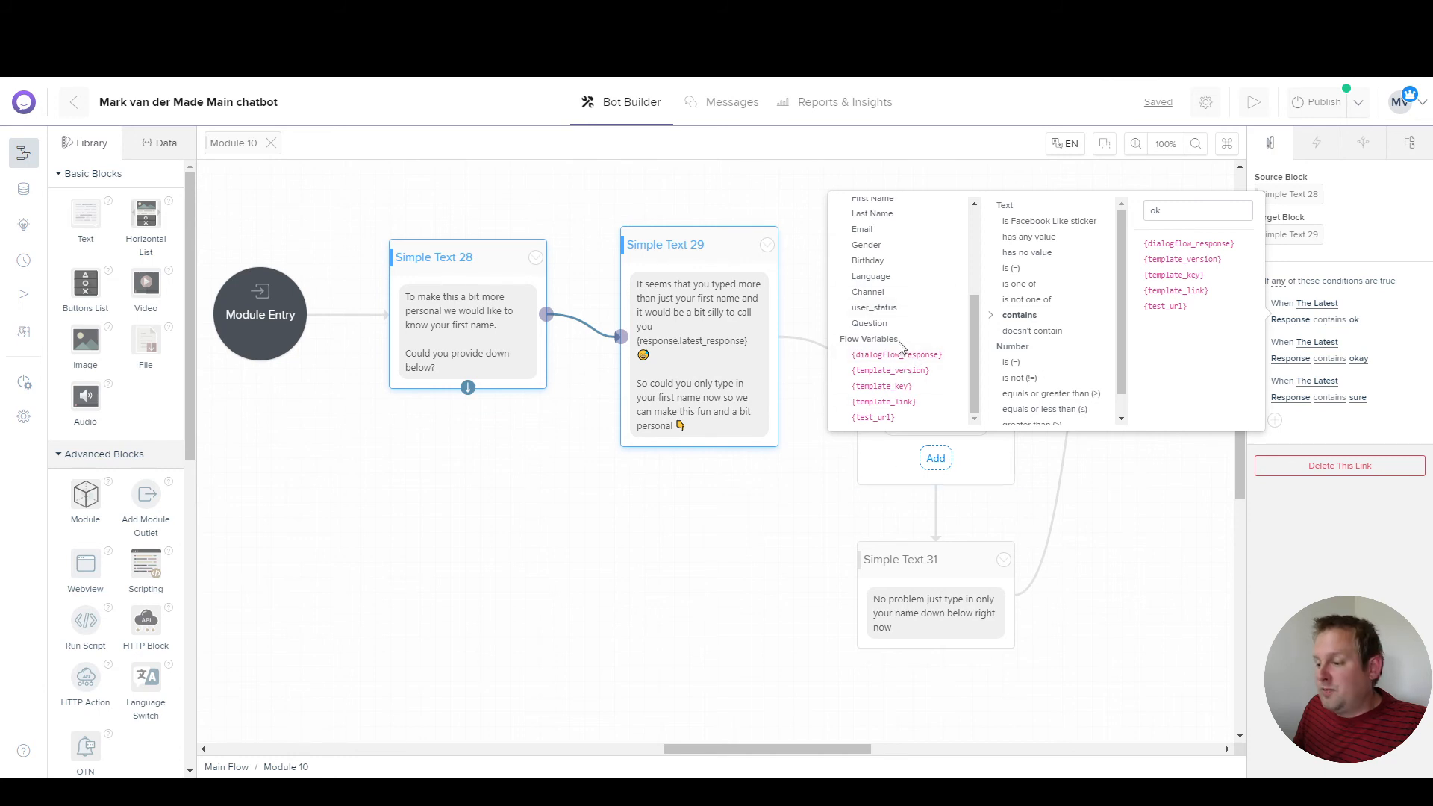
scroll(898, 365, up, 5)
click(739, 502)
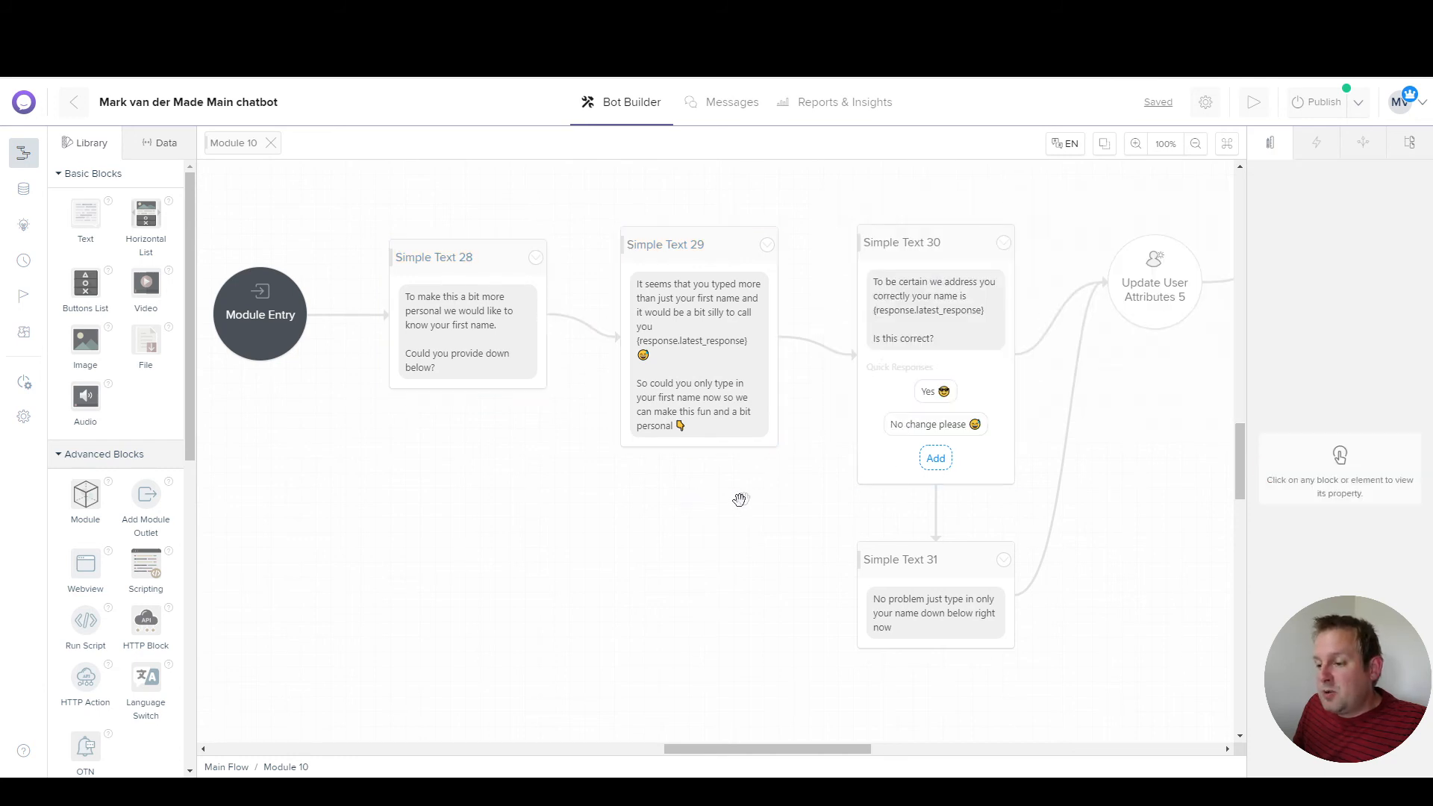
click(591, 329)
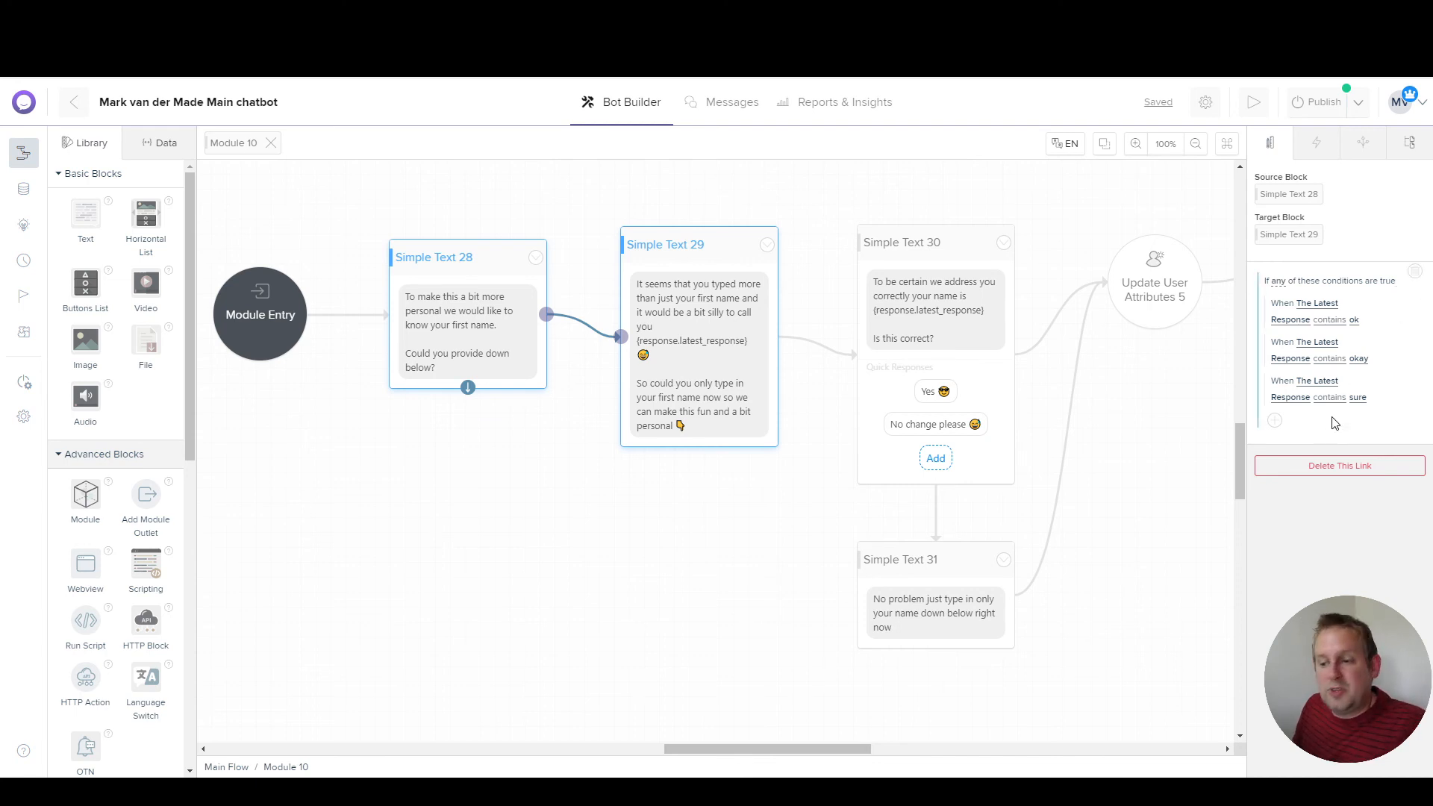
click(761, 549)
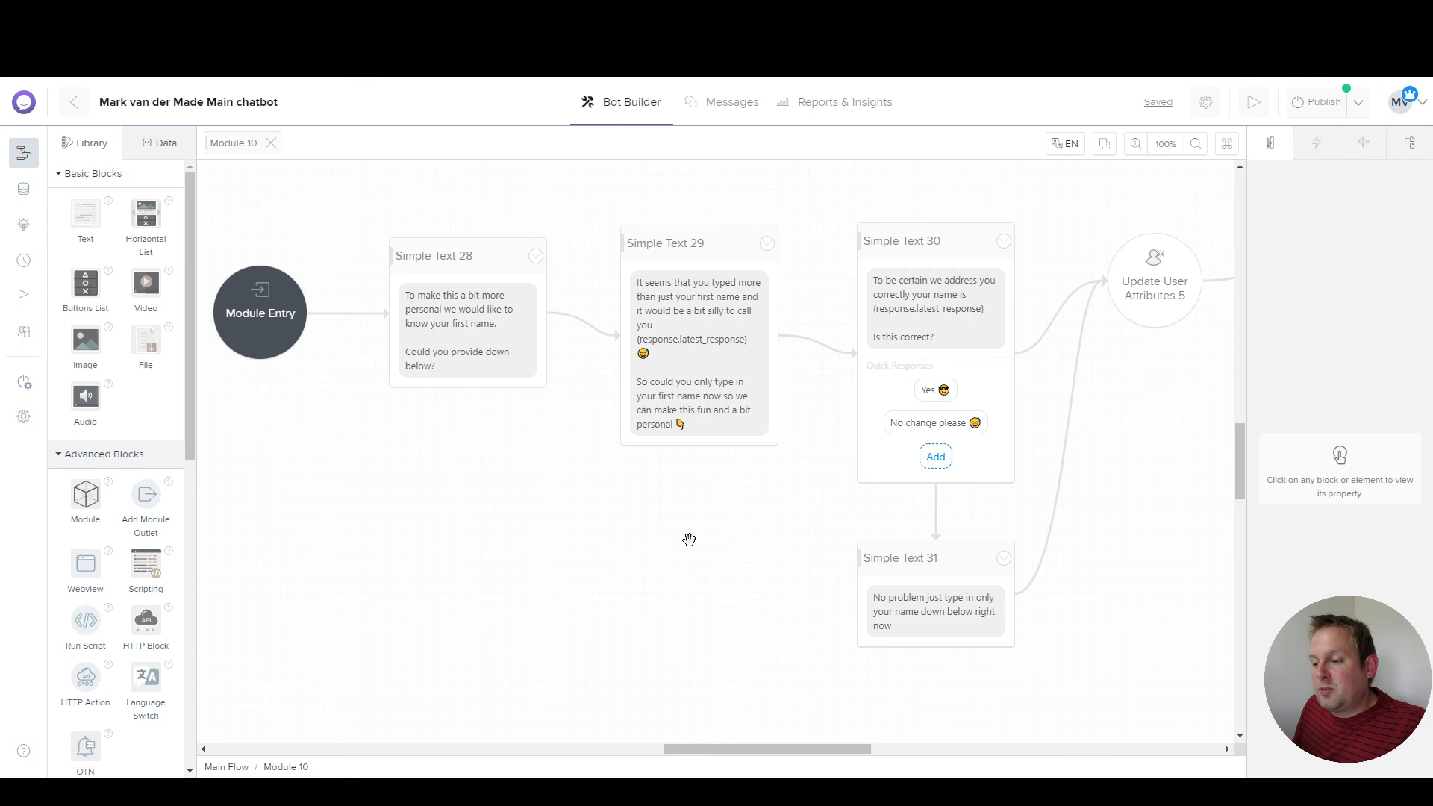
Step: Link Simple Text 28 unconditionally to Simple Text 30, then review its conditional link to Simple Text 29
drag(689, 539, 555, 540)
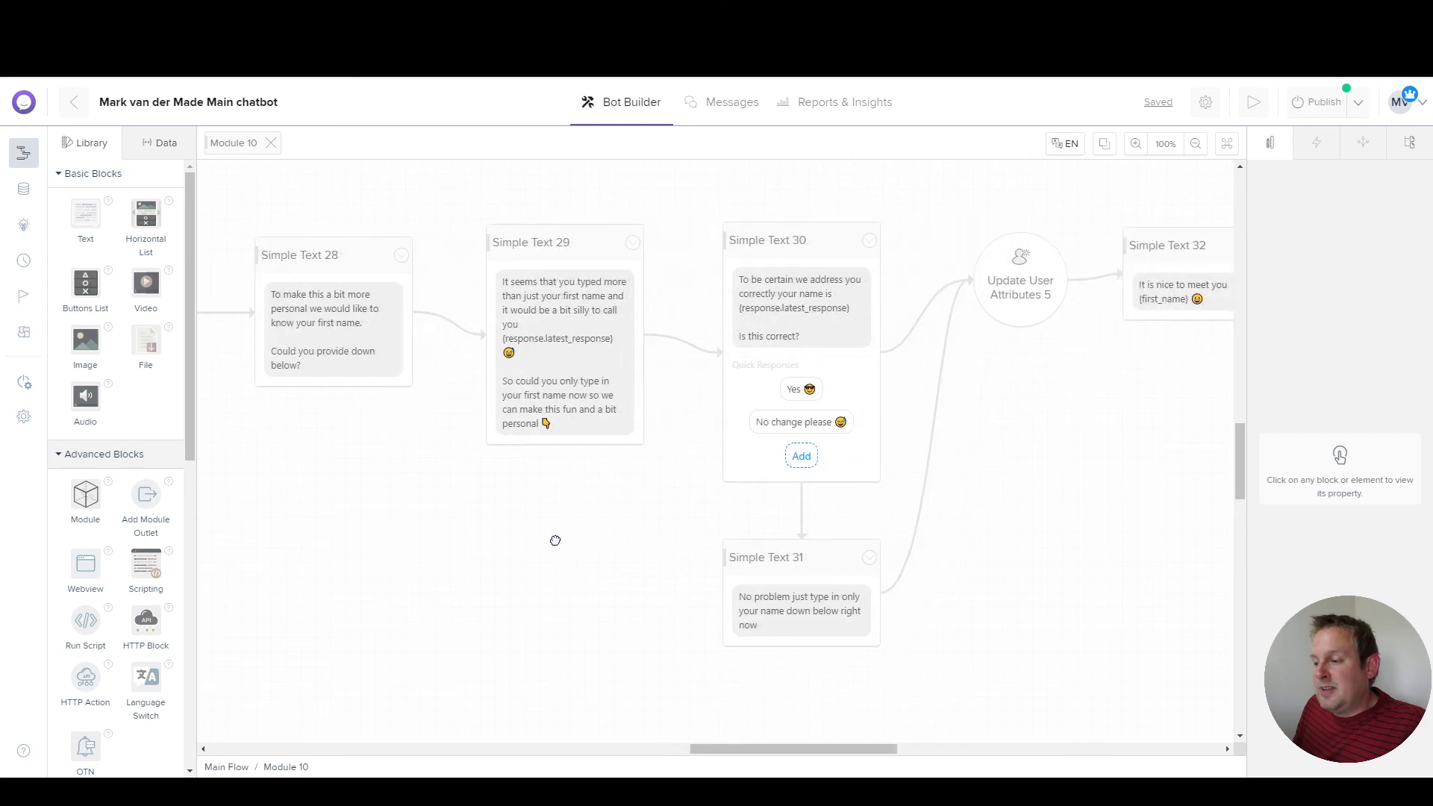
click(321, 373)
drag(399, 404, 772, 246)
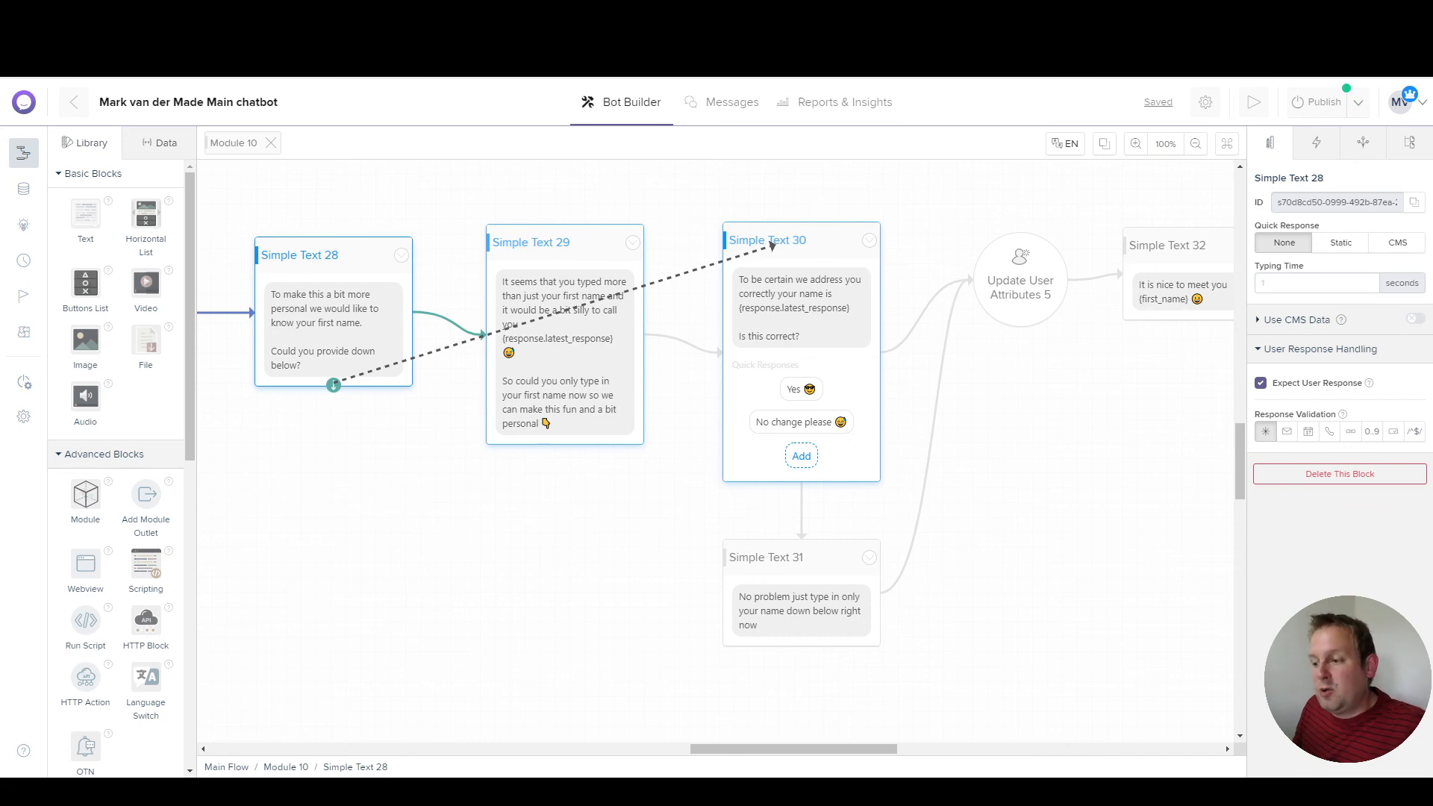
drag(772, 246, 772, 246)
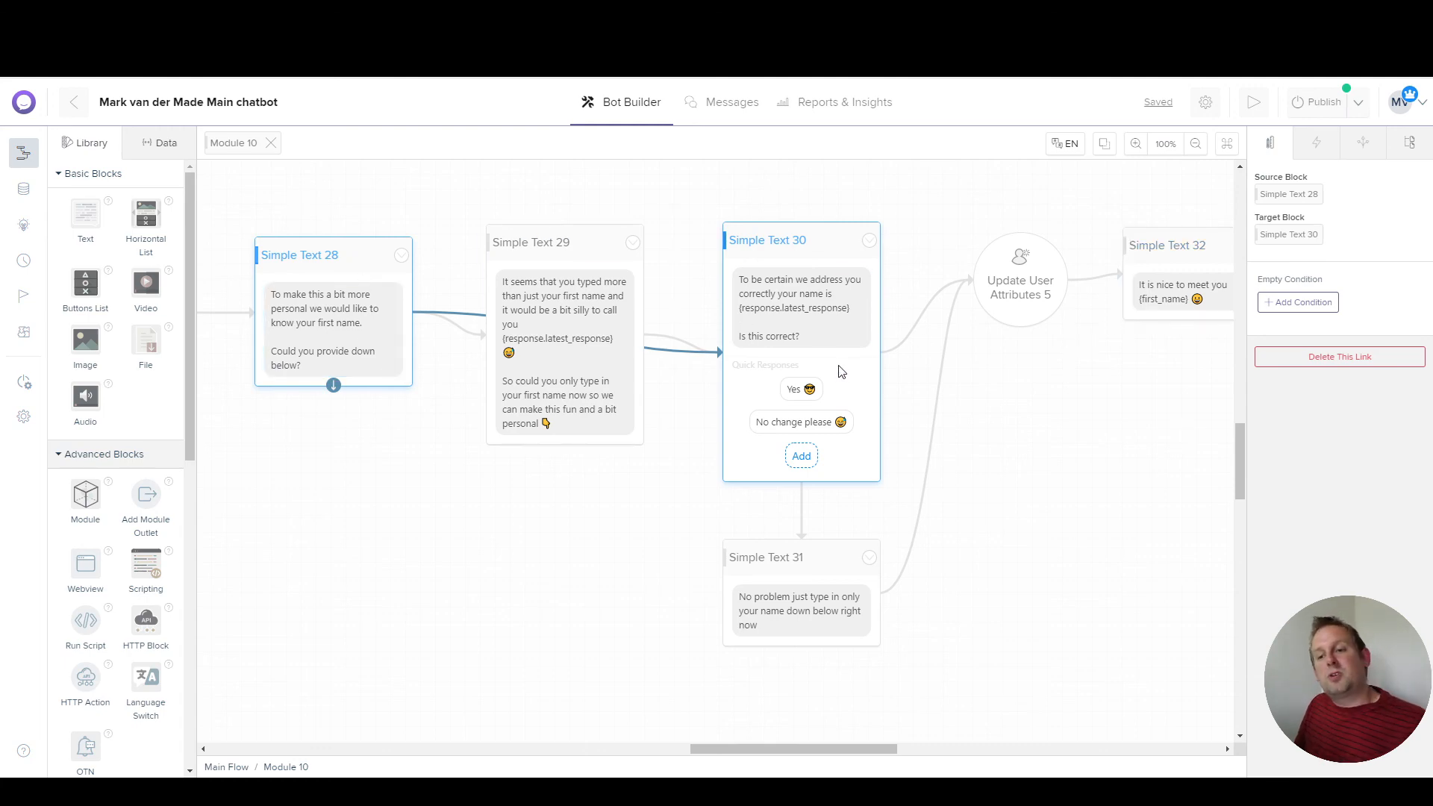
click(470, 337)
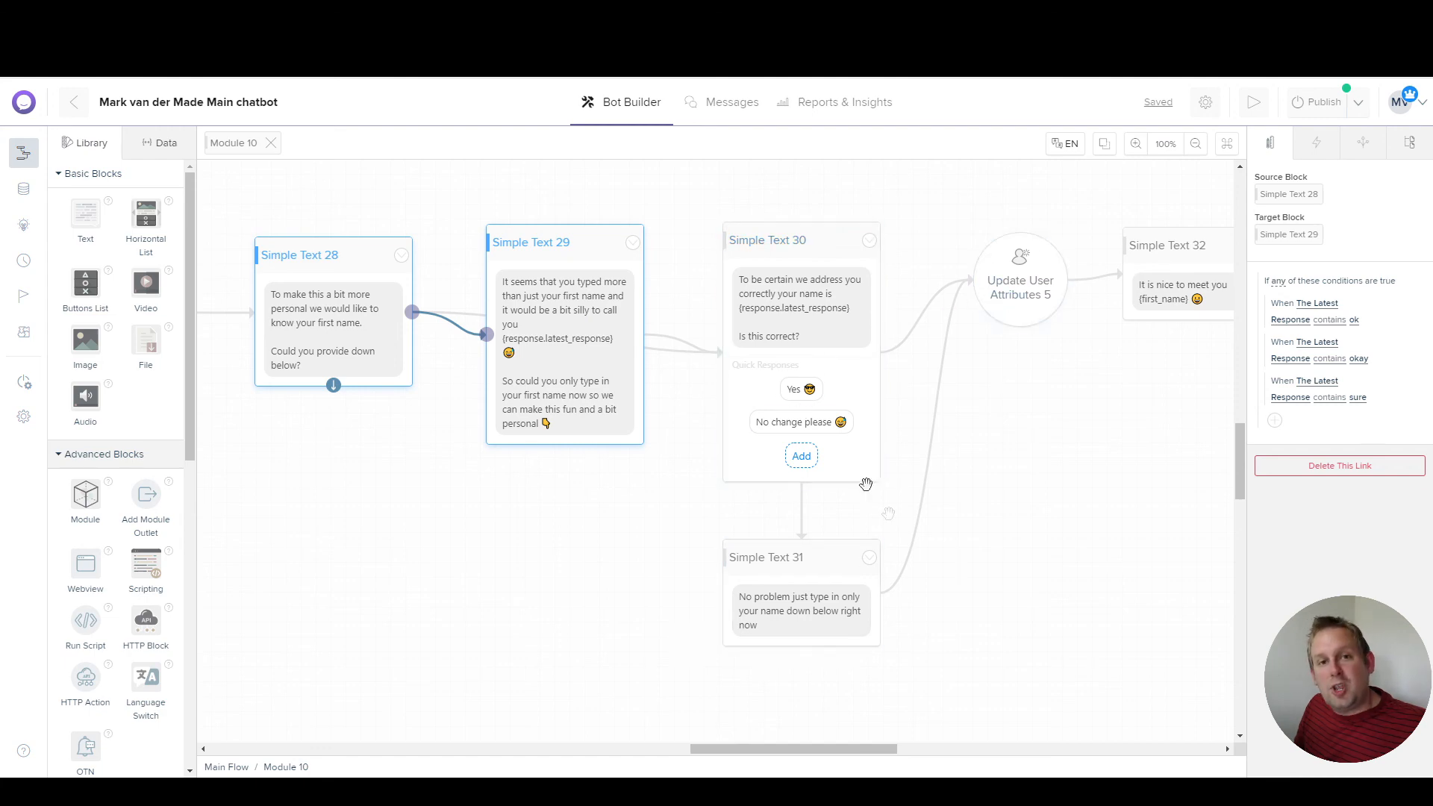
drag(499, 560, 561, 543)
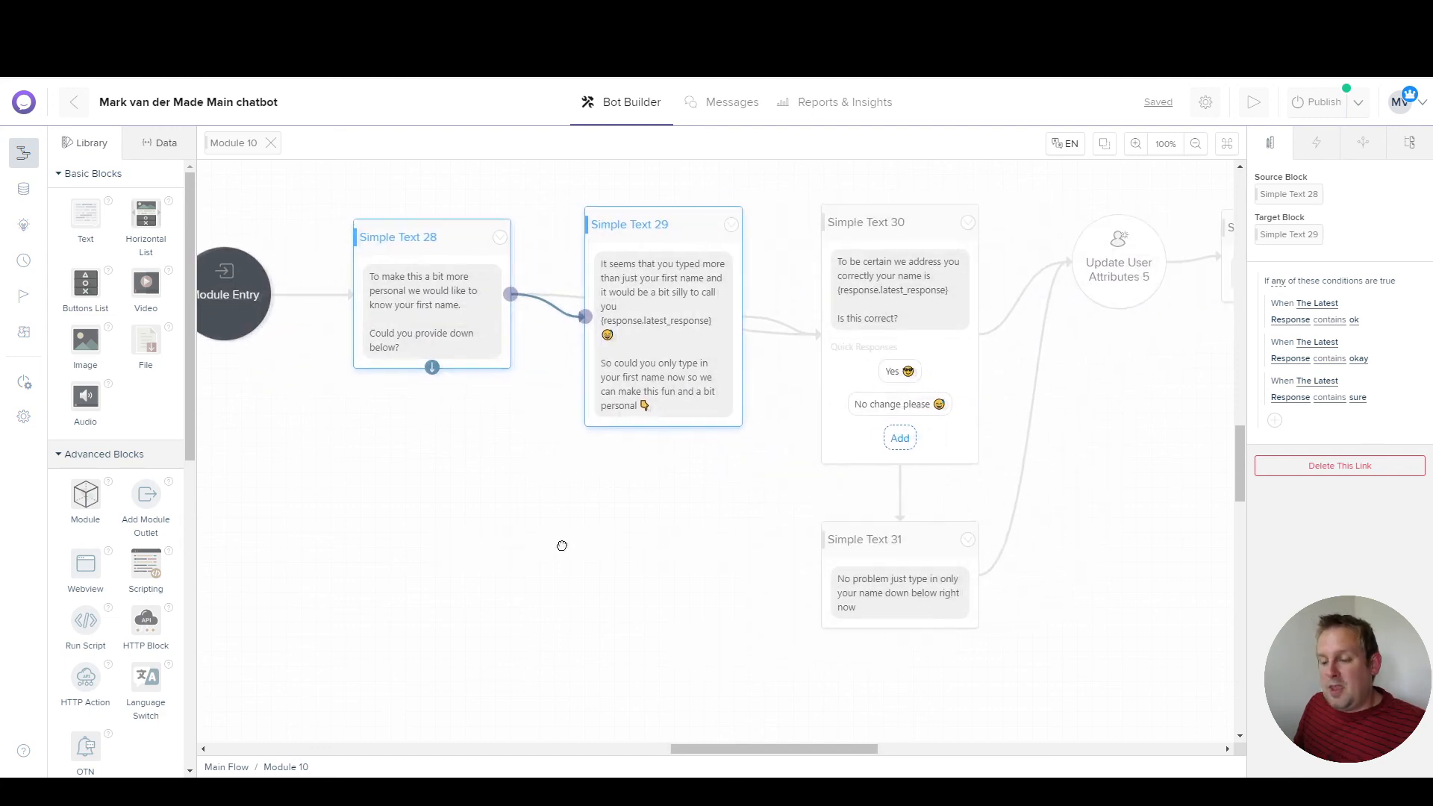
scroll(561, 542, down, 3)
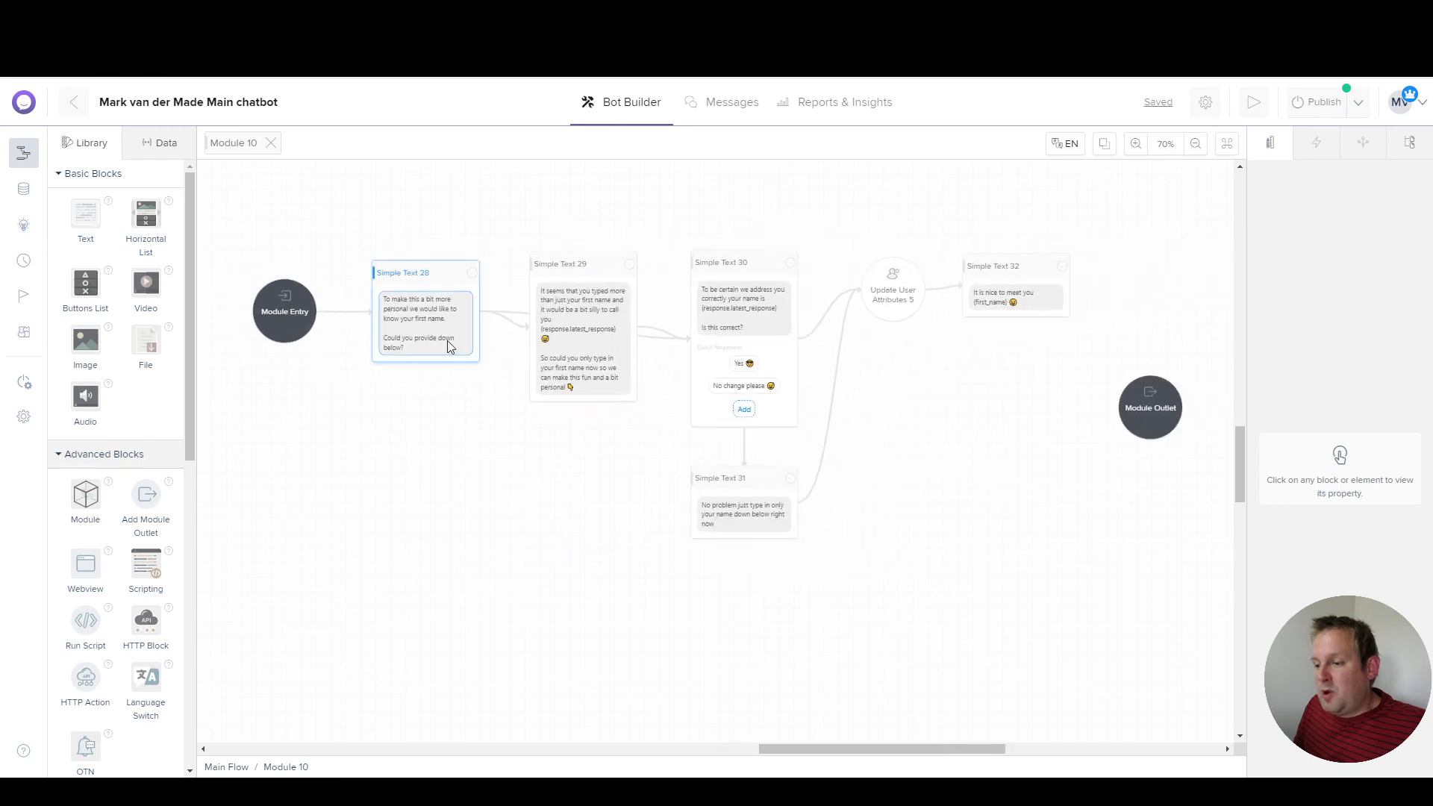